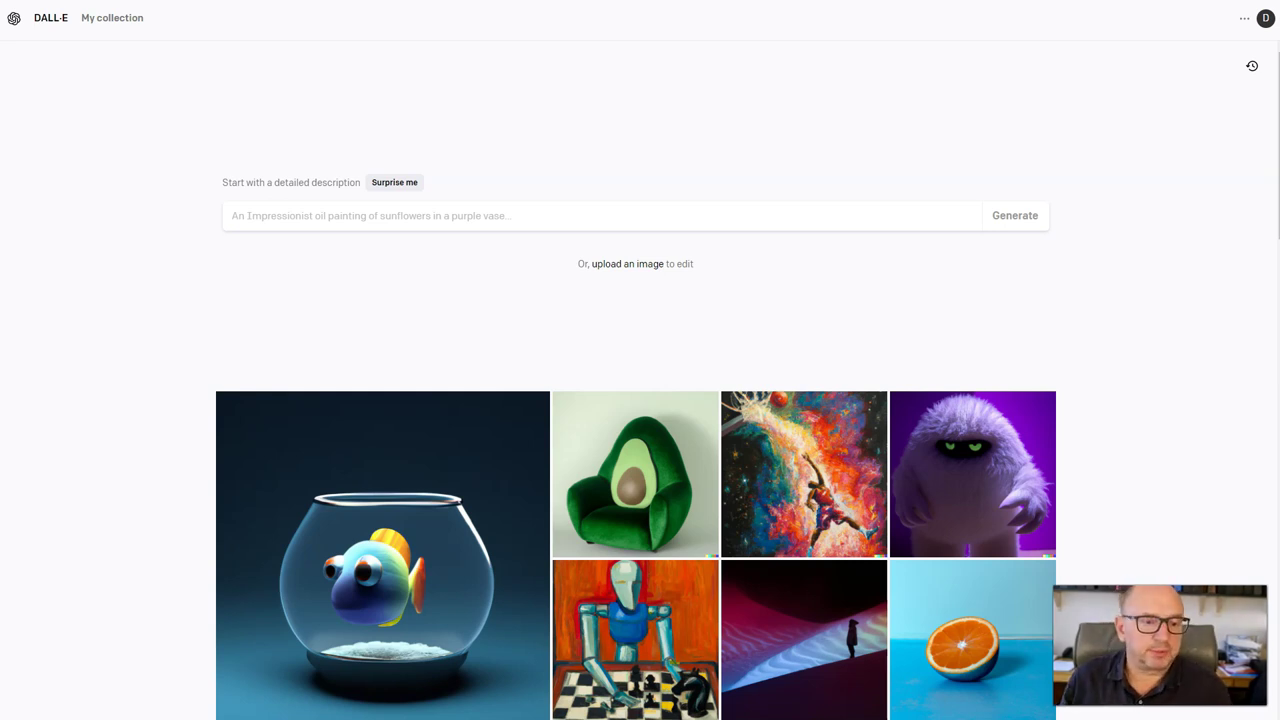
- Generate four images from the prompt 'photograph of farmer in a field'
click(342, 215)
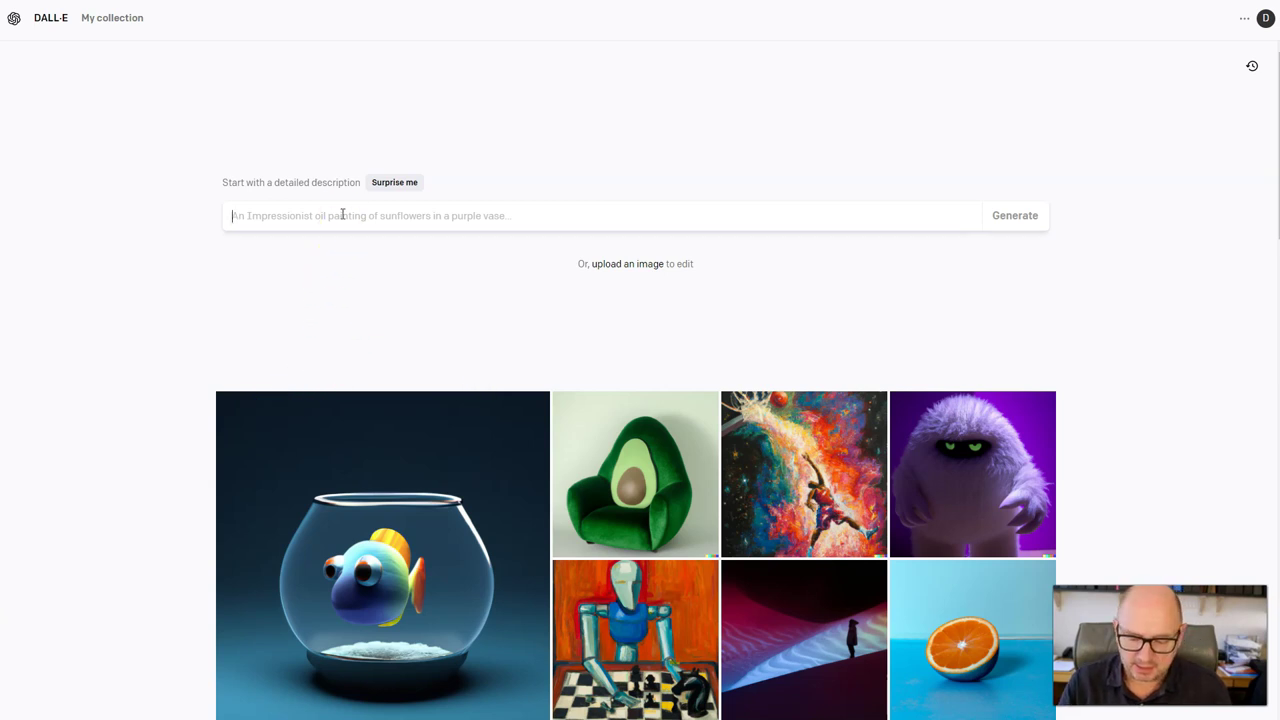
text(photogr)
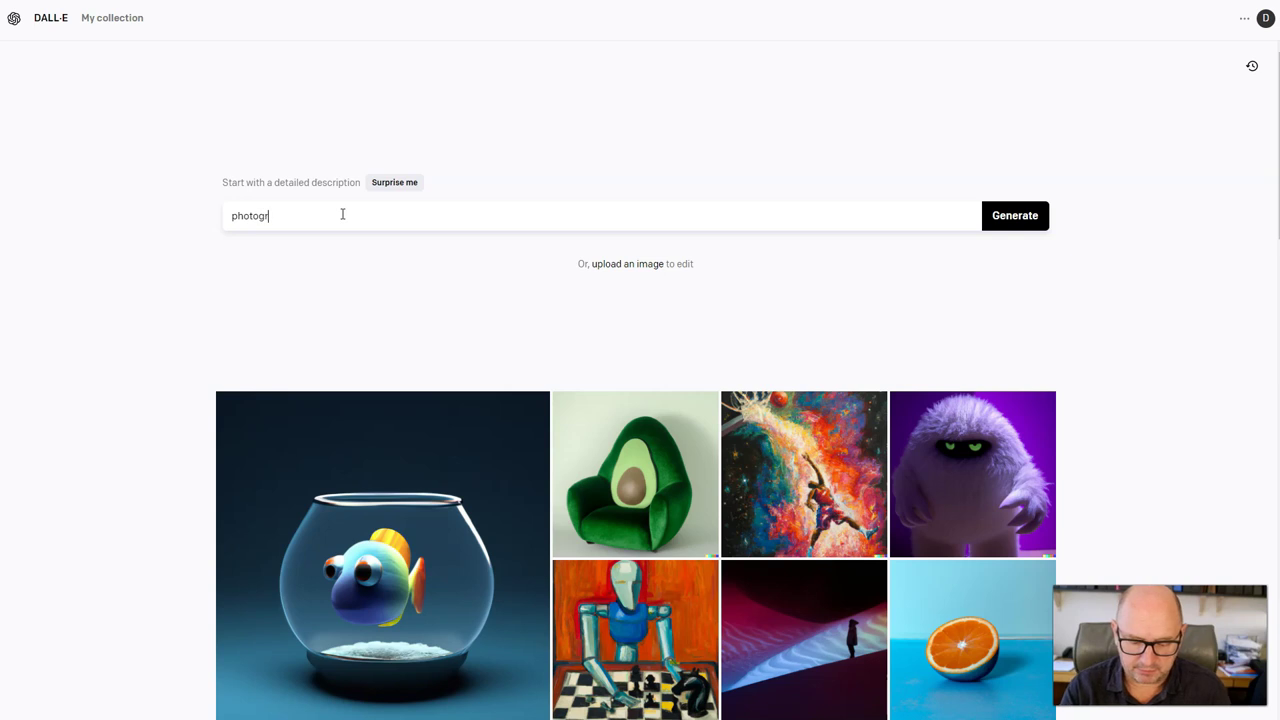
text(aph of fa)
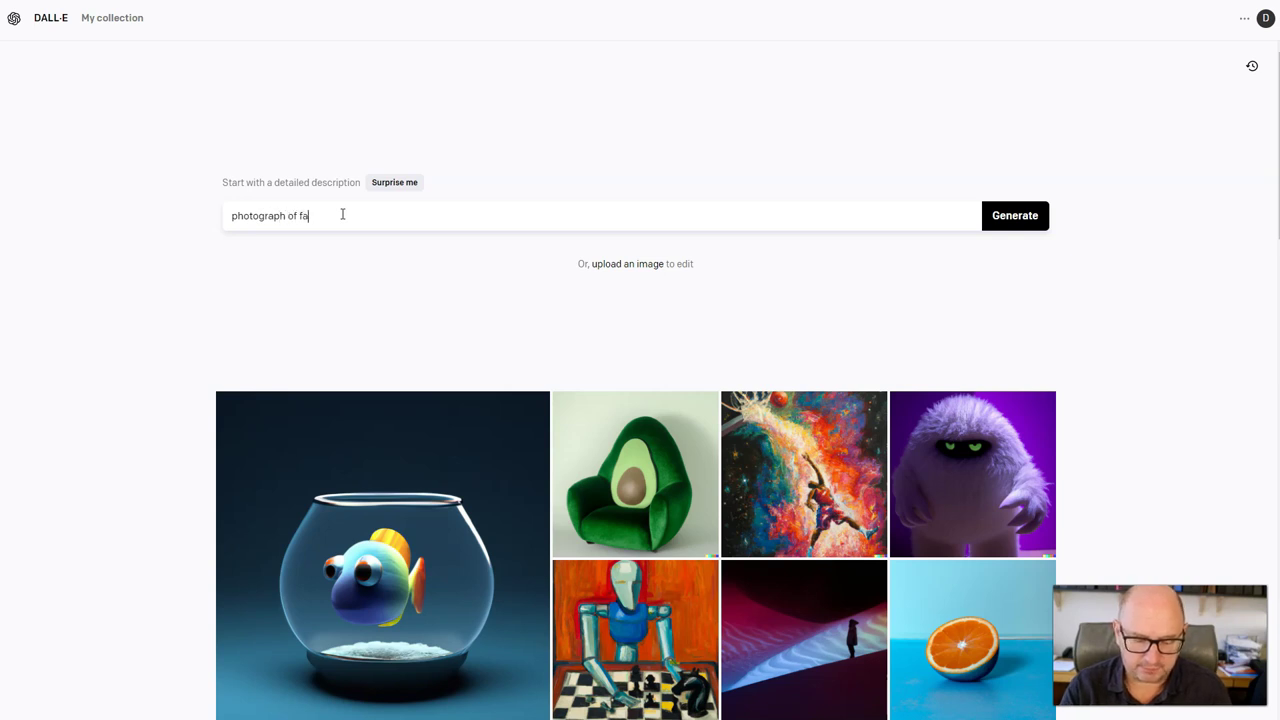
text(rmer in a field)
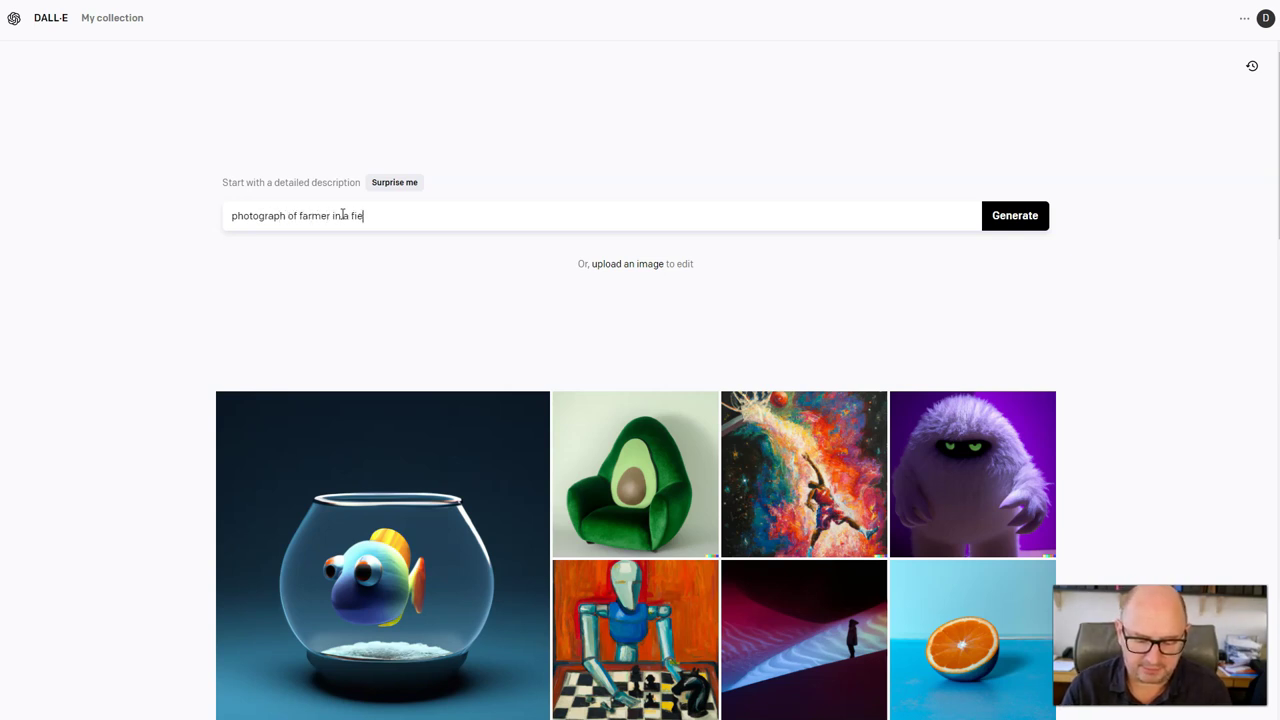
click(1016, 214)
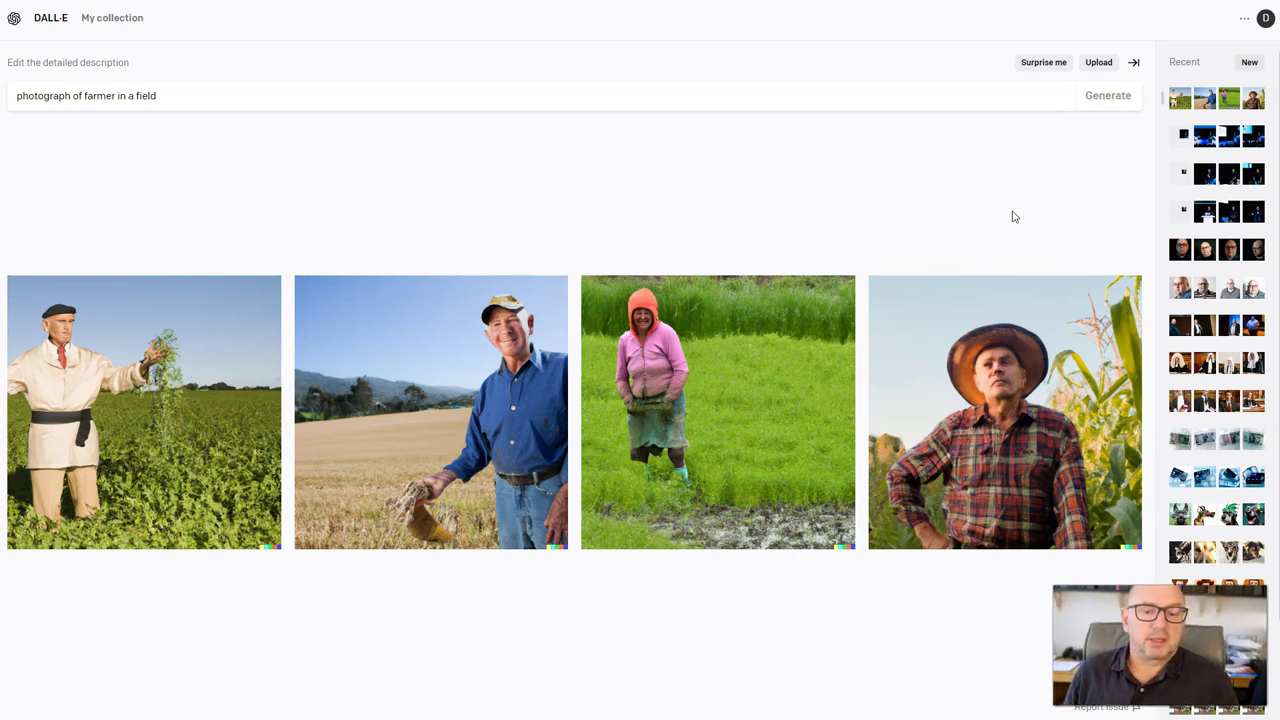
click(735, 331)
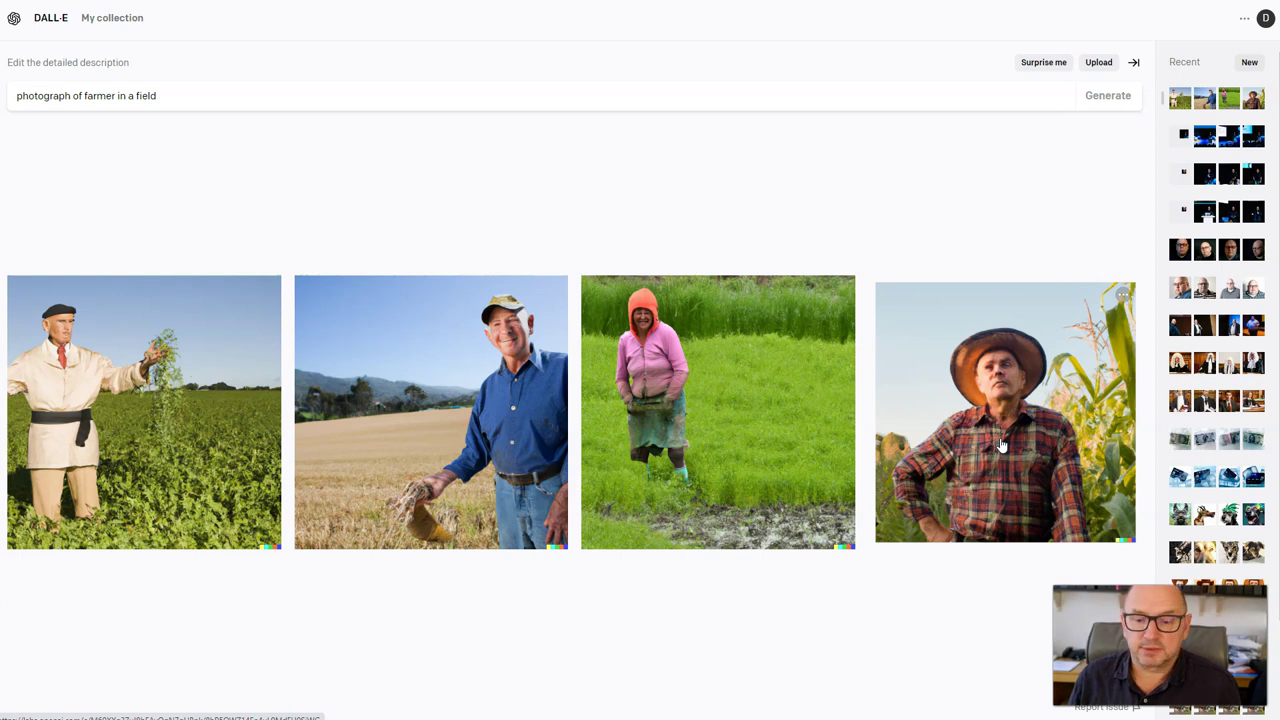
click(1001, 444)
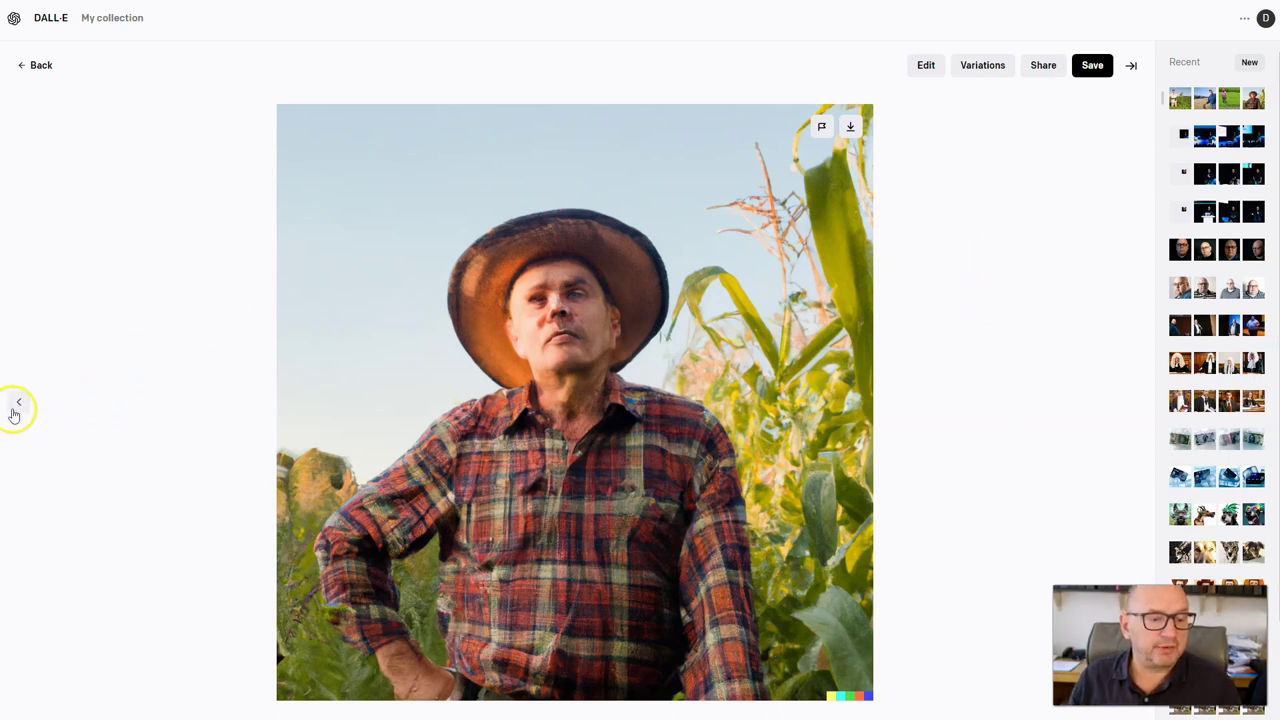
click(18, 405)
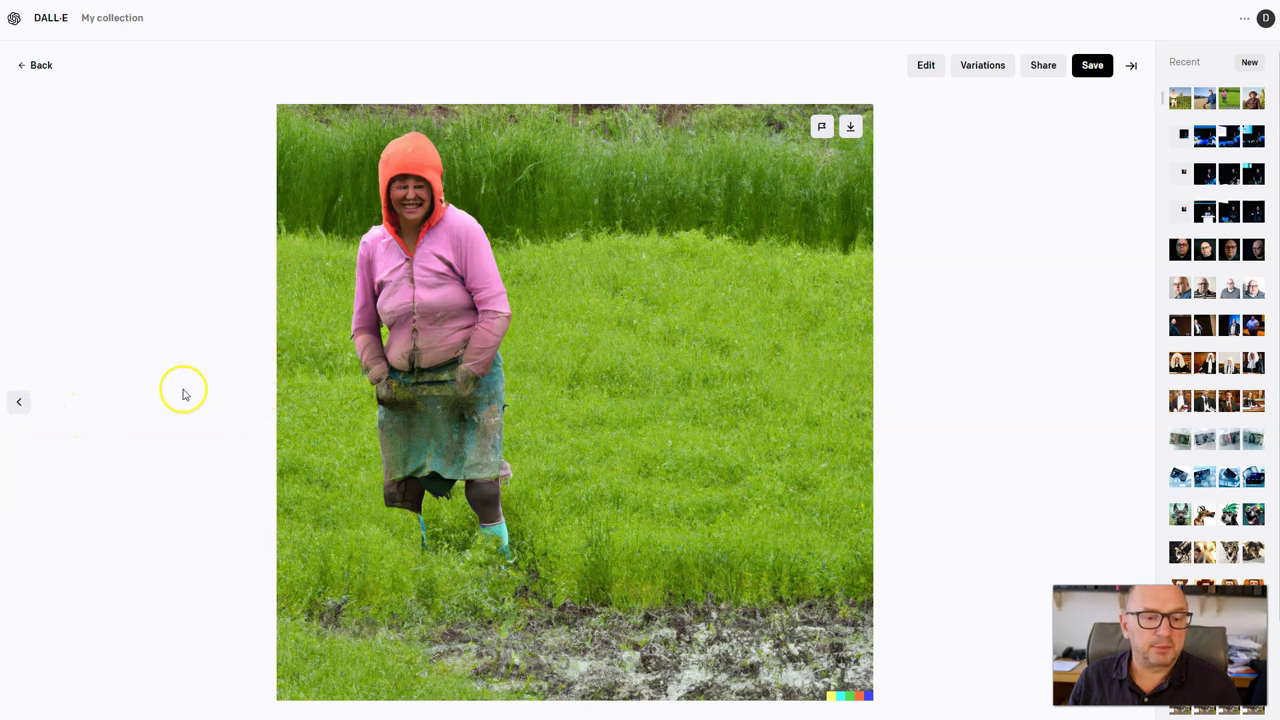
click(21, 398)
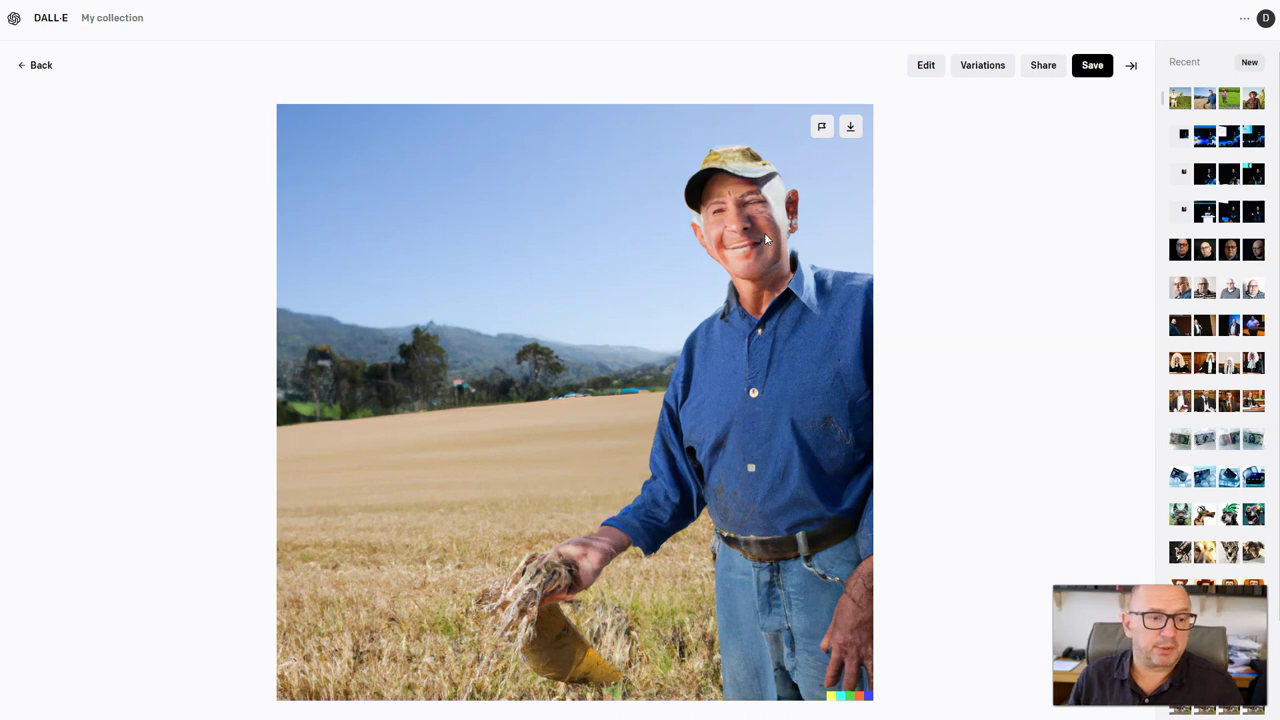
click(34, 66)
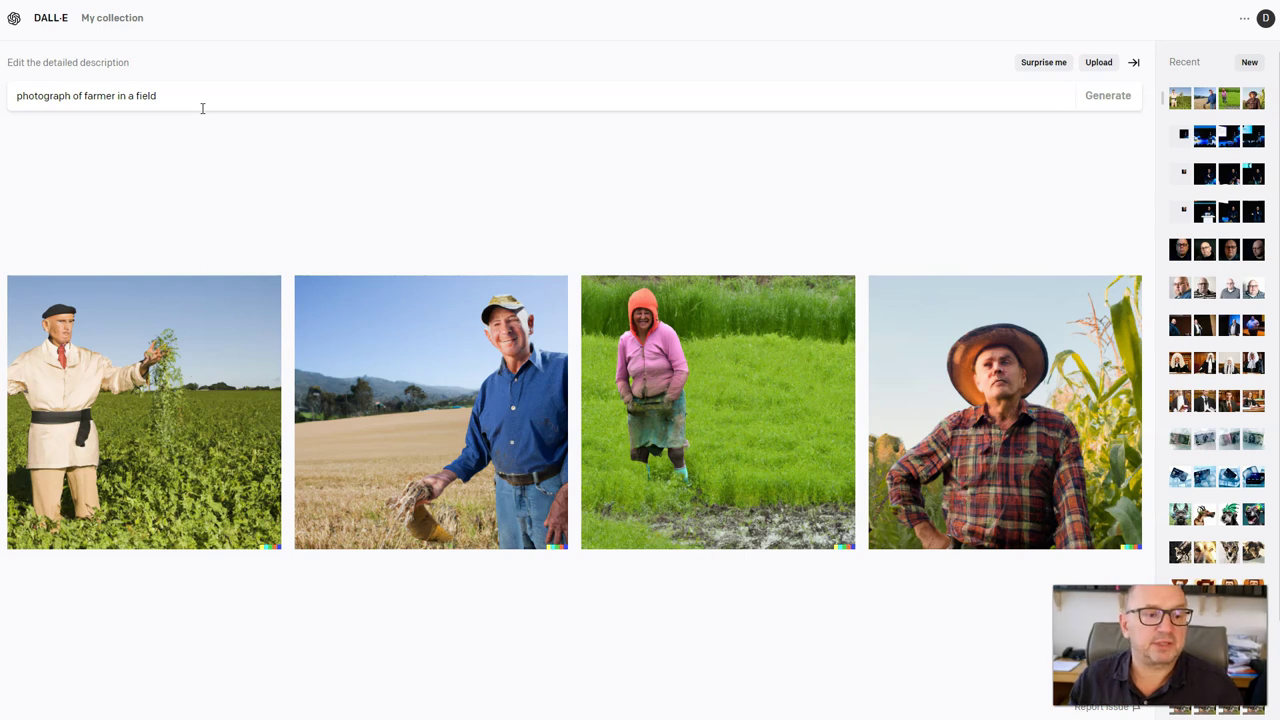
- Rewrite the prompt as 'photographic portrait of a farmer with a background of the sky' and generate
click(189, 82)
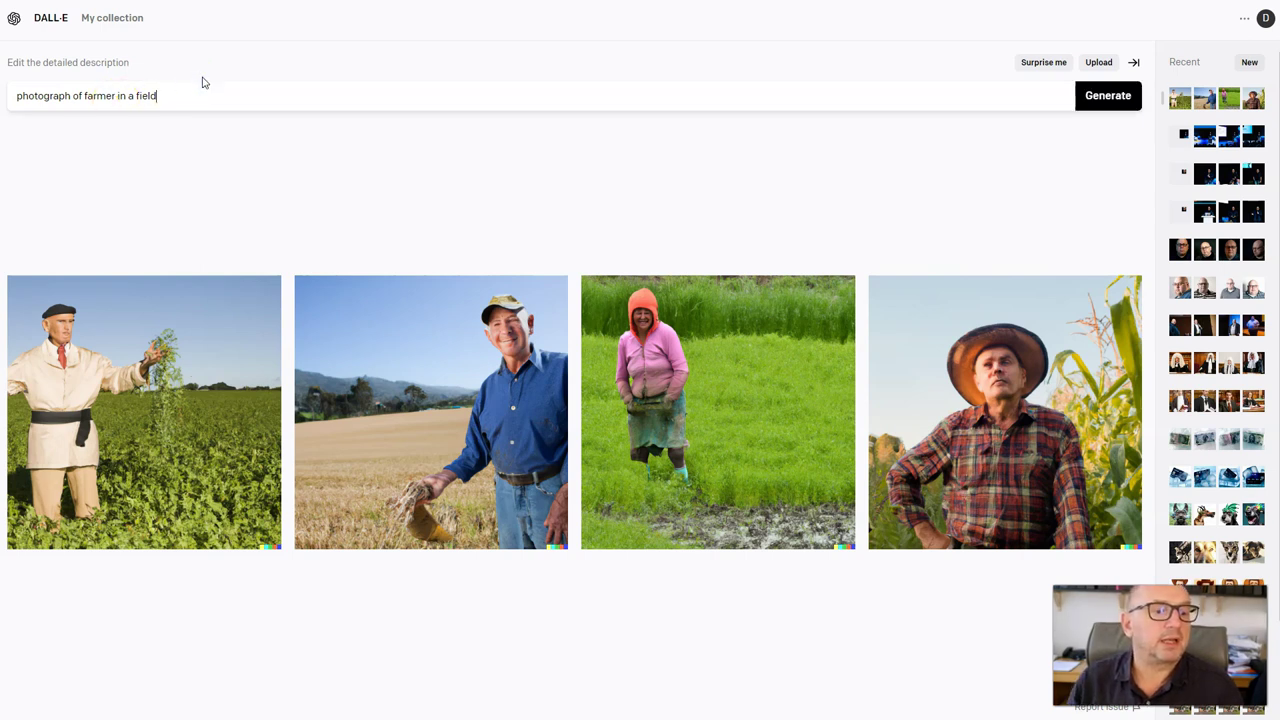
key(ctrl+shift+Left)
key(ctrl+shift+Left)
key(ctrl+shift+Left)
key(BackSpace)
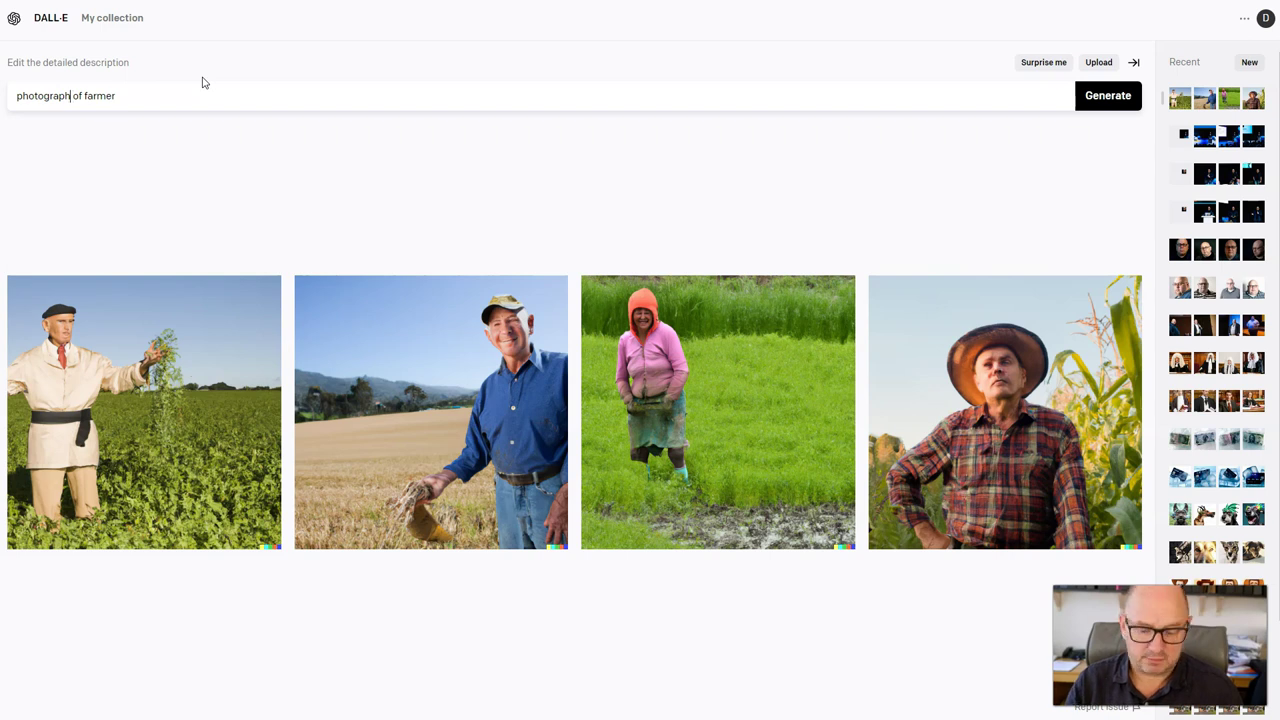
text(ic port)
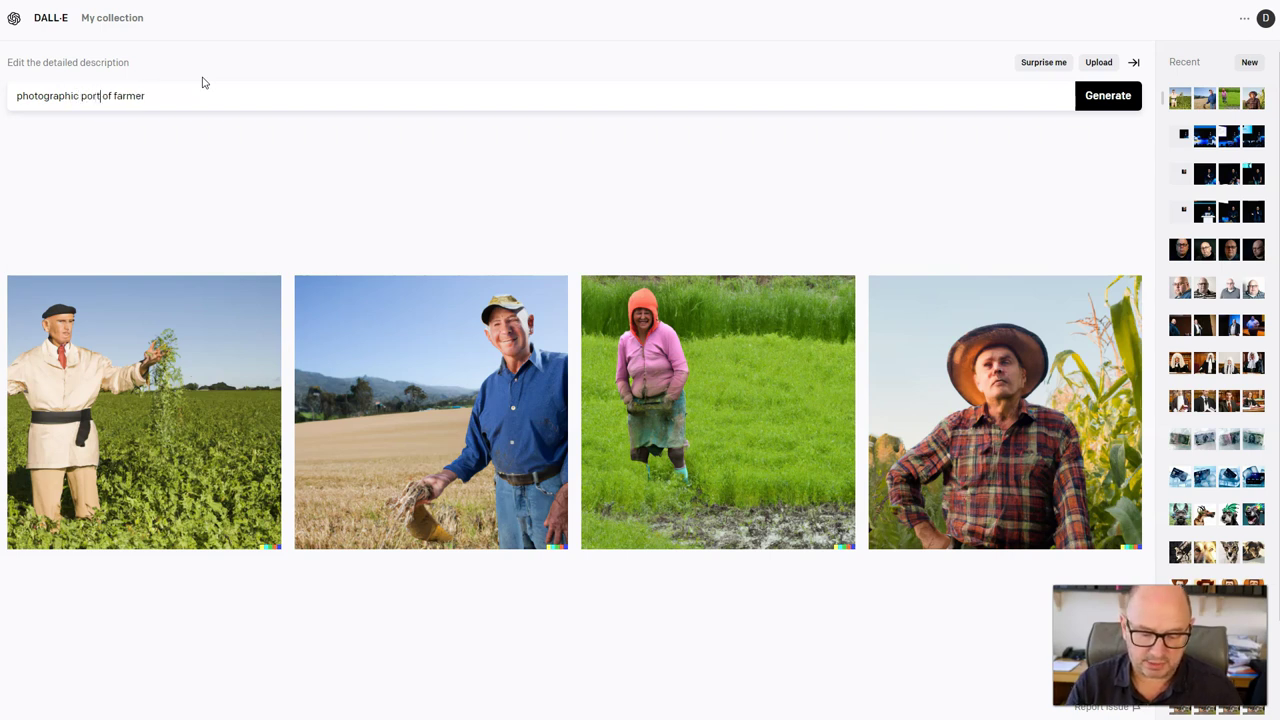
text(rait)
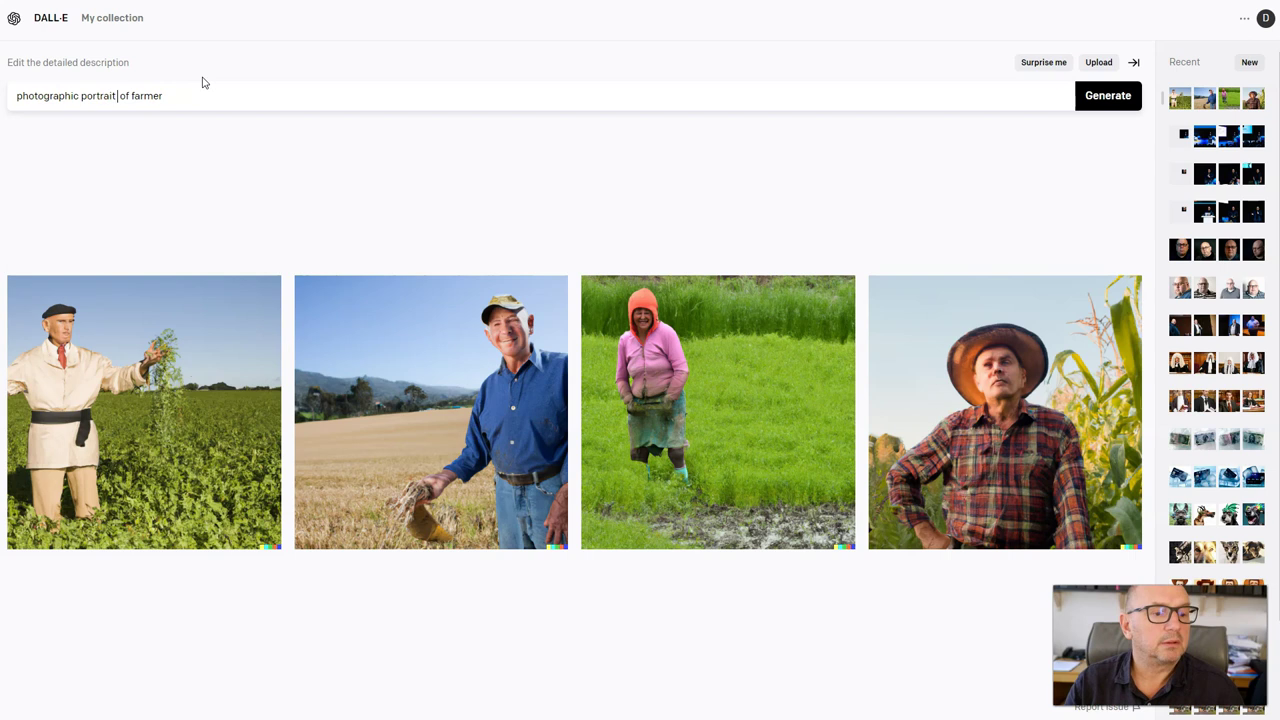
key(Right)
key(Right)
key(Right)
text(farmer)
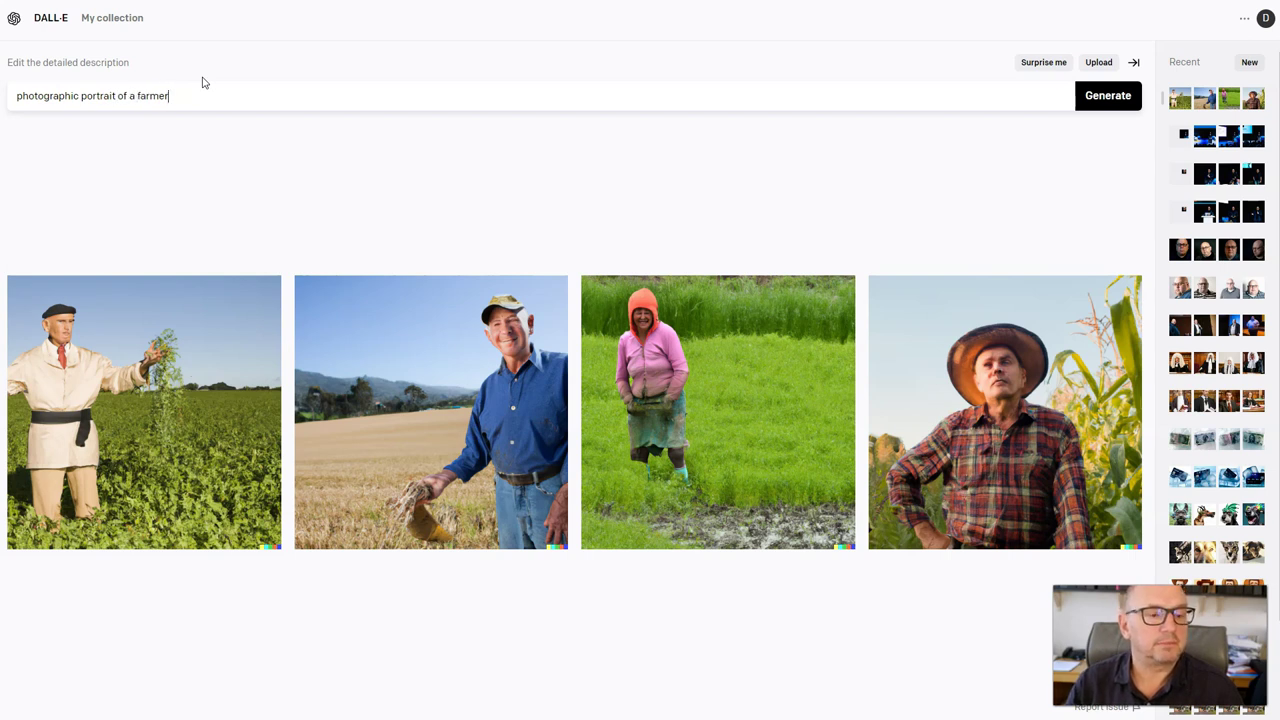
text( with )
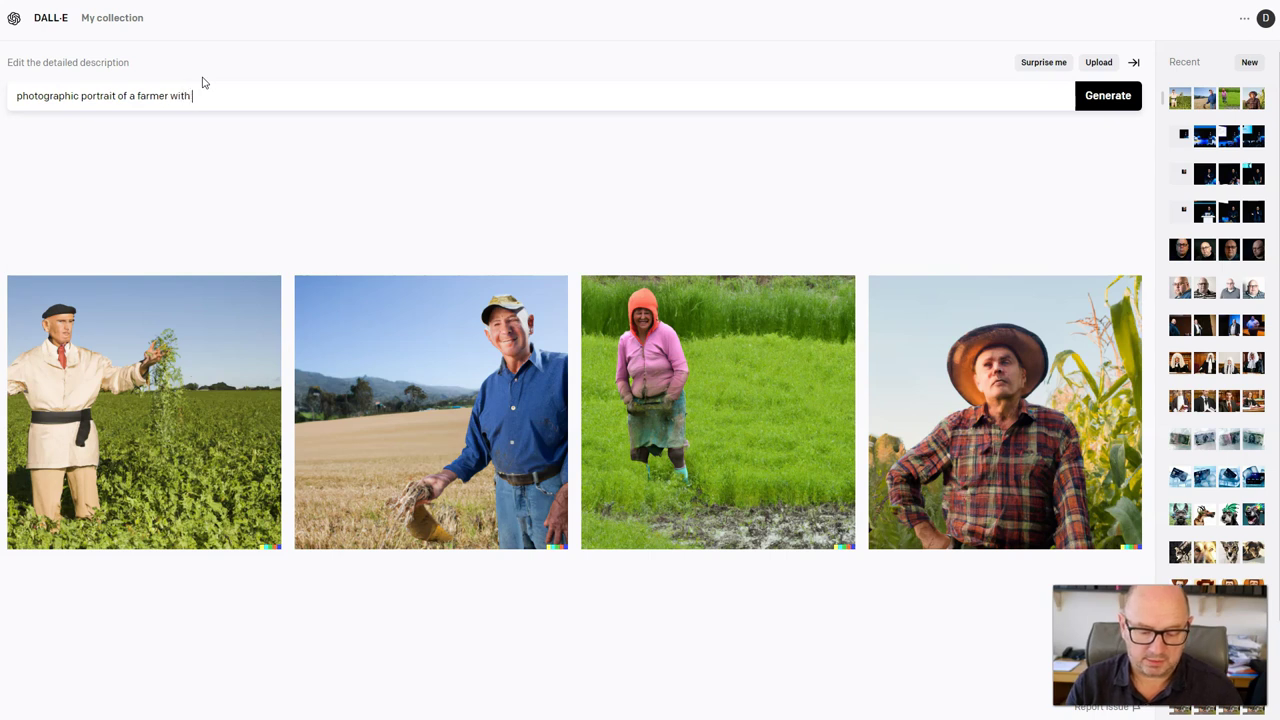
text(a)
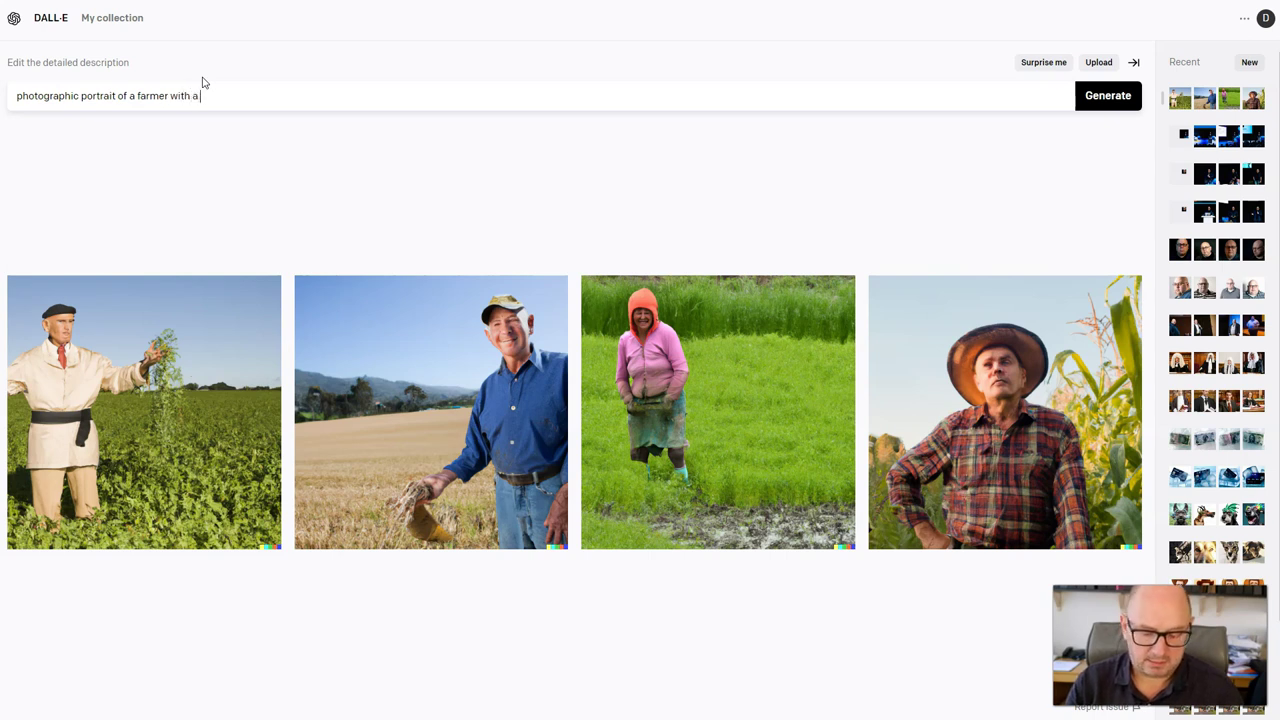
text( backgrou)
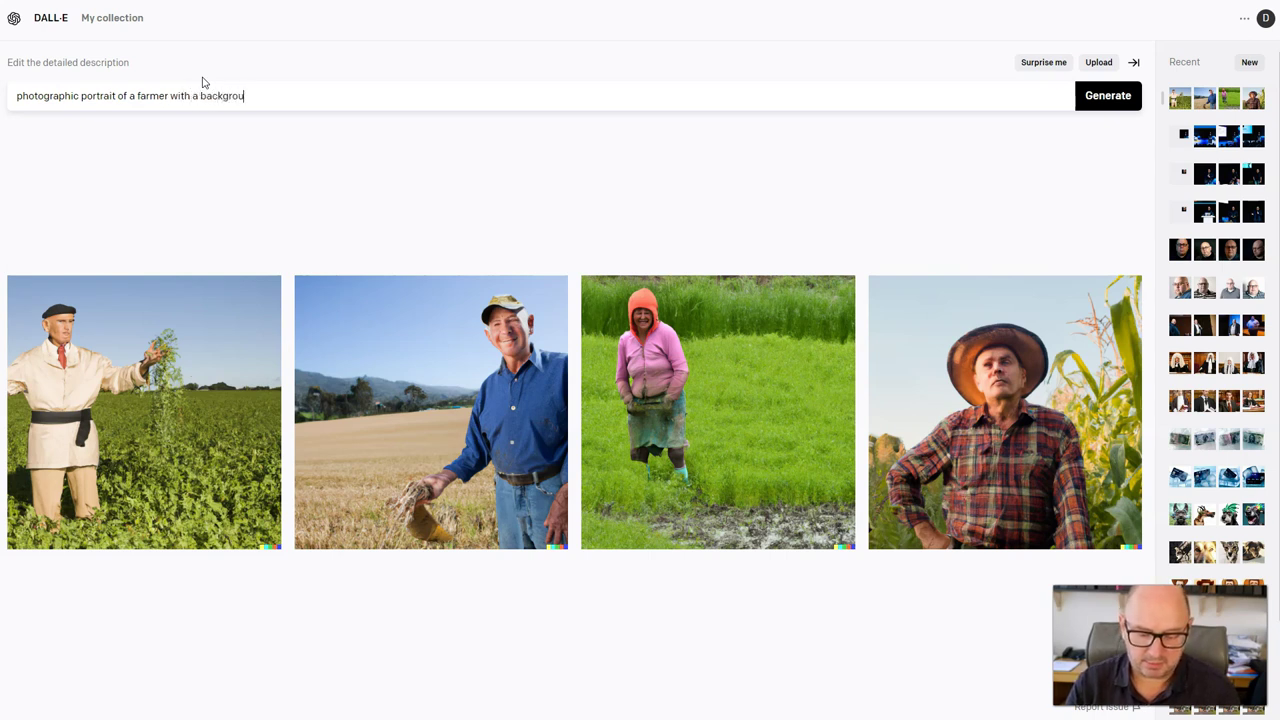
text(nd of the sk)
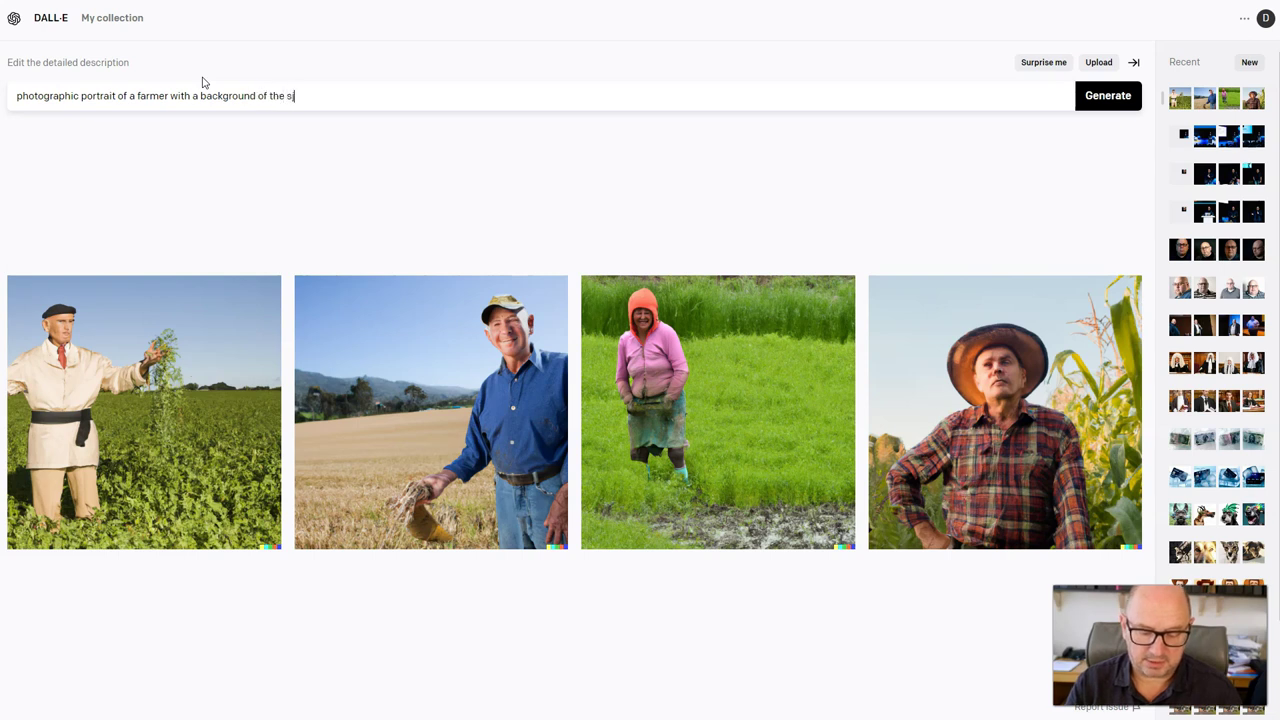
text(y)
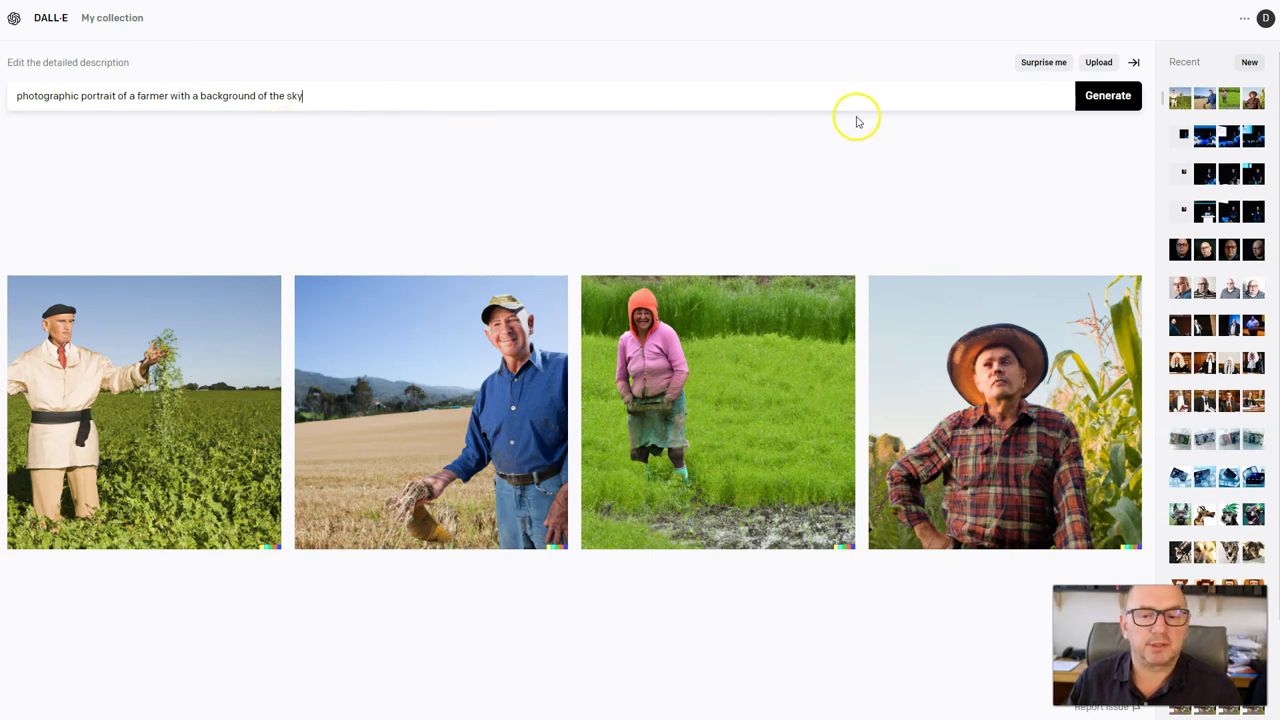
click(1108, 96)
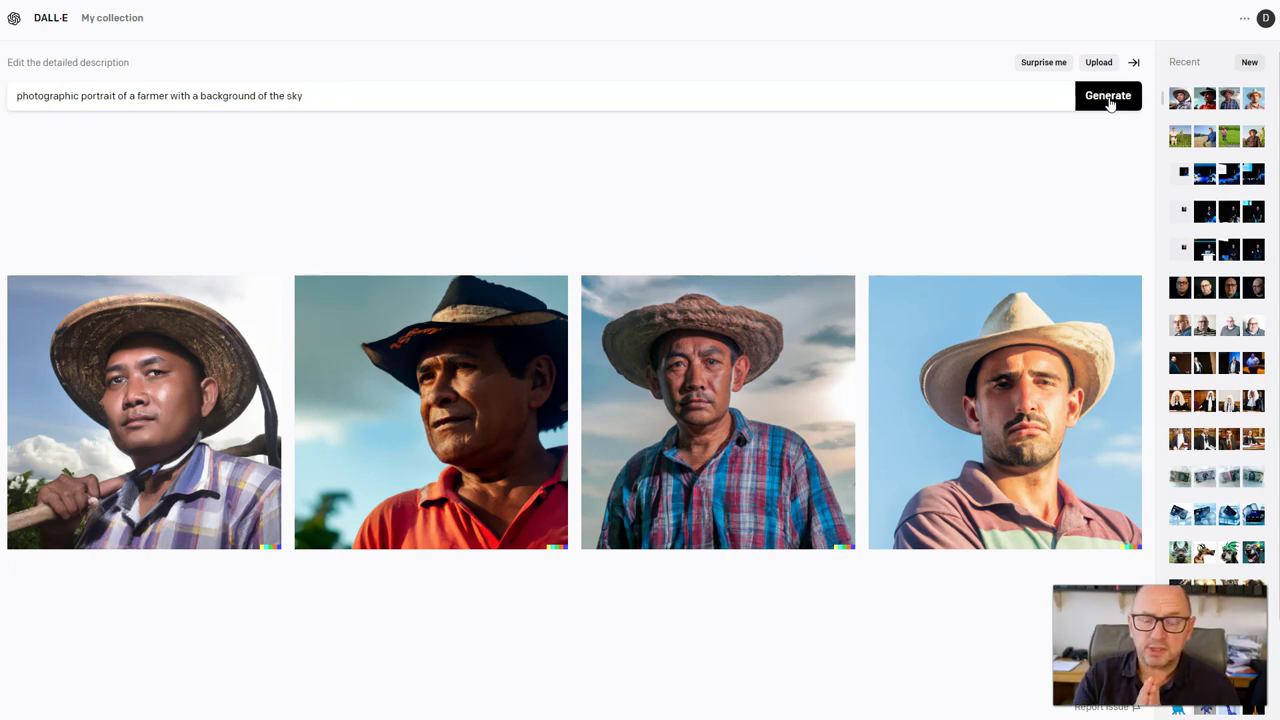
- Browse the sky-background portraits at full size, then go back to the four-image grid
click(758, 404)
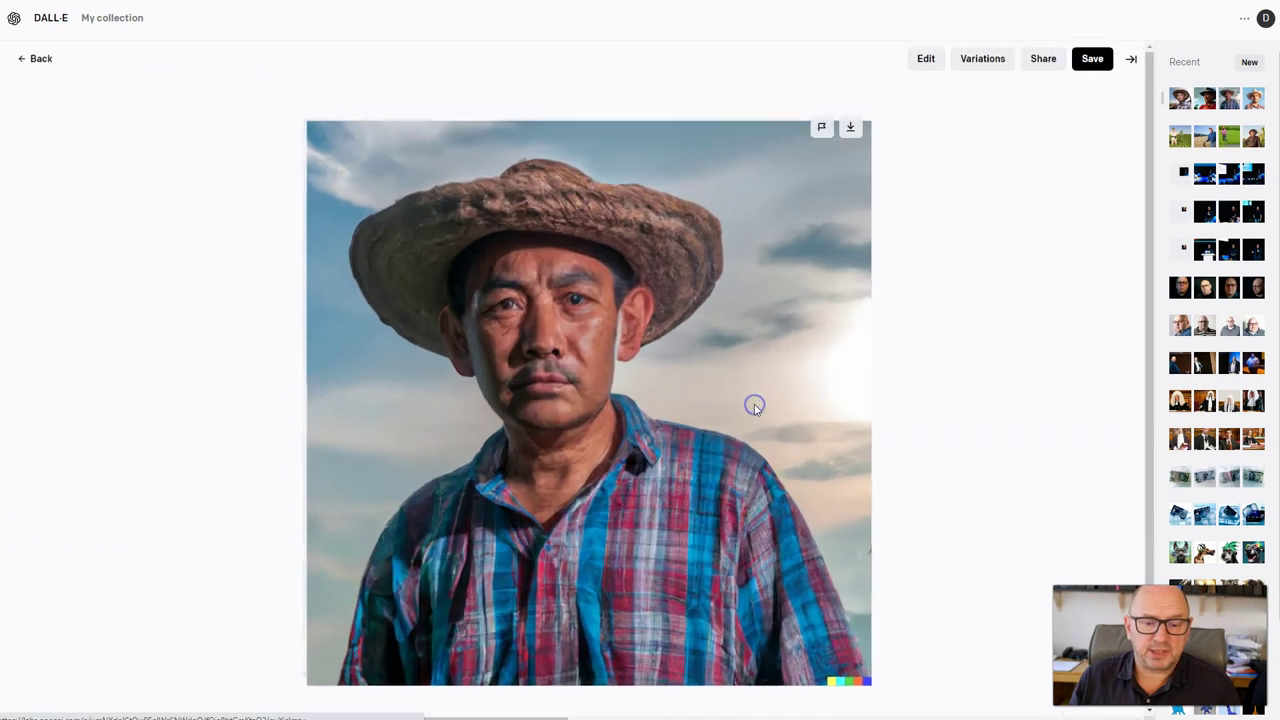
mouse_move(1026, 363)
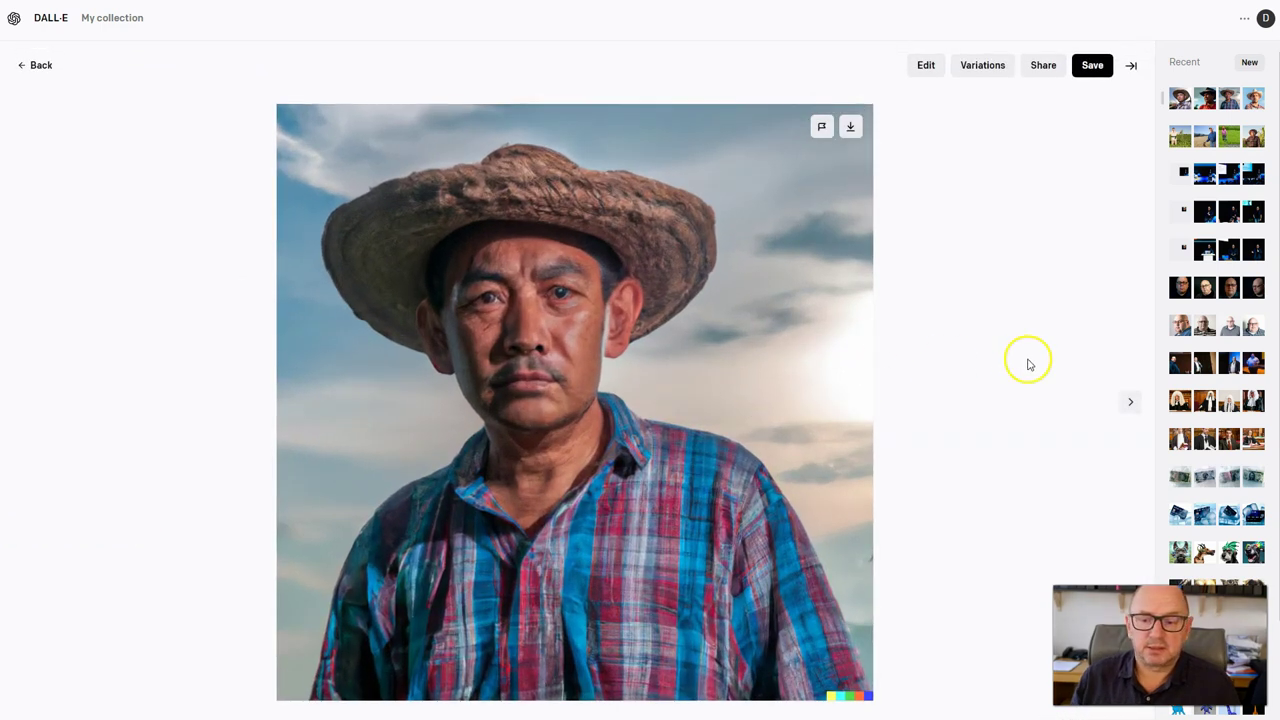
click(1133, 405)
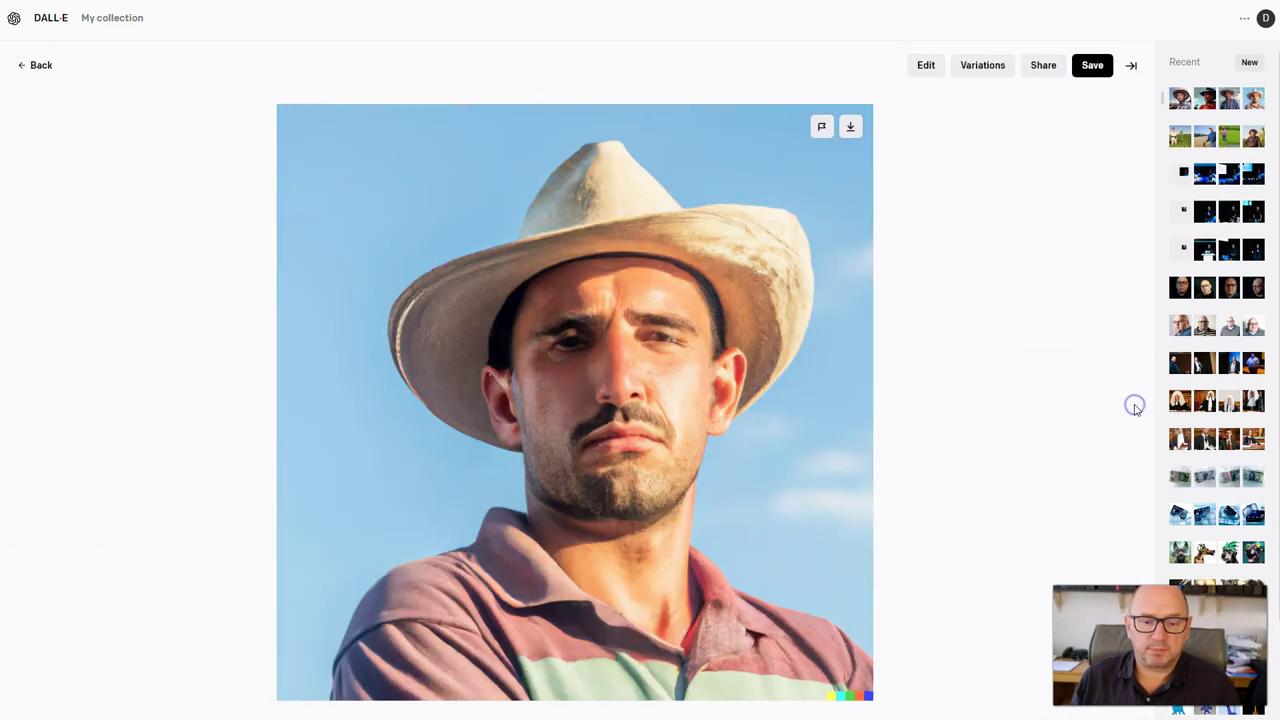
mouse_move(57, 415)
click(19, 403)
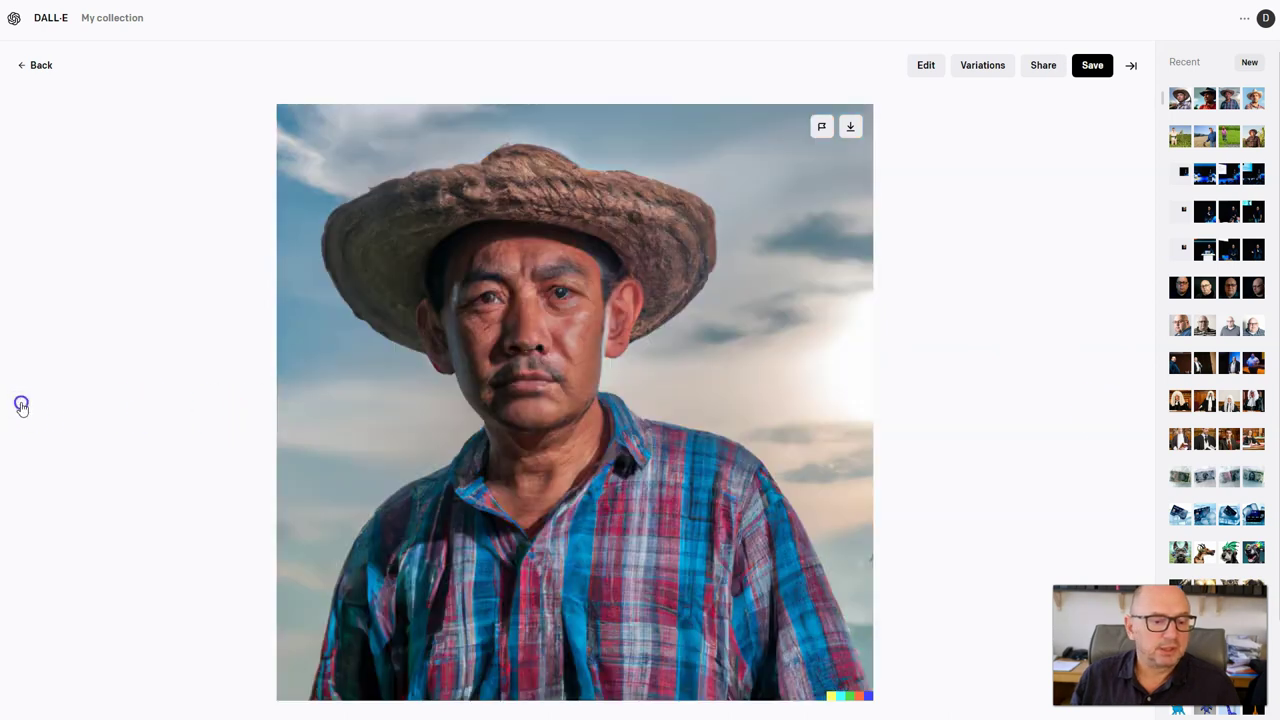
click(20, 404)
click(20, 404)
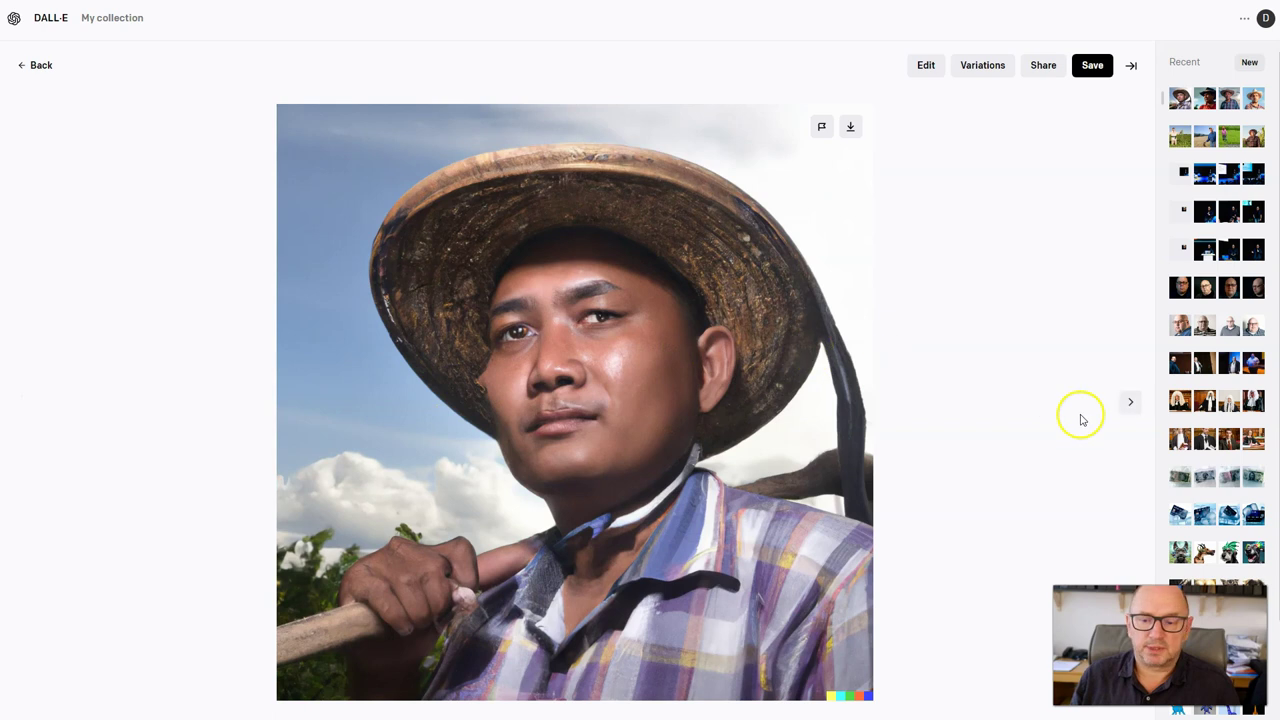
click(1136, 403)
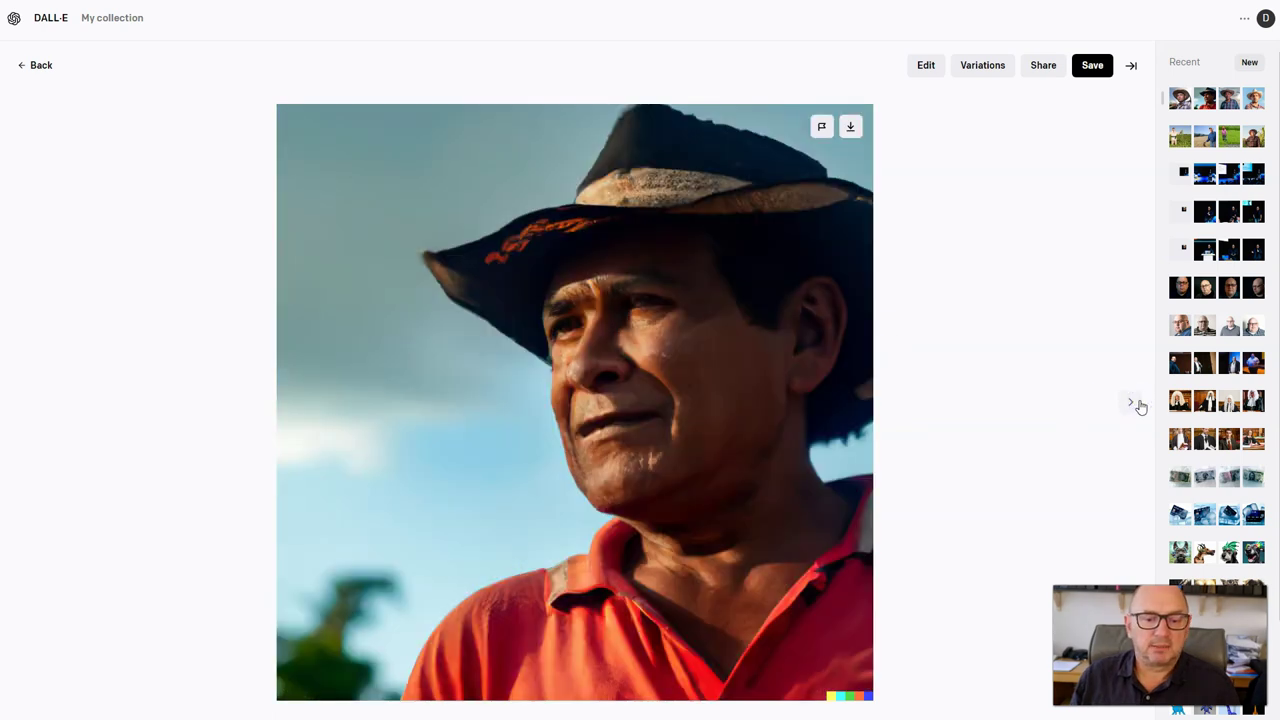
click(1137, 403)
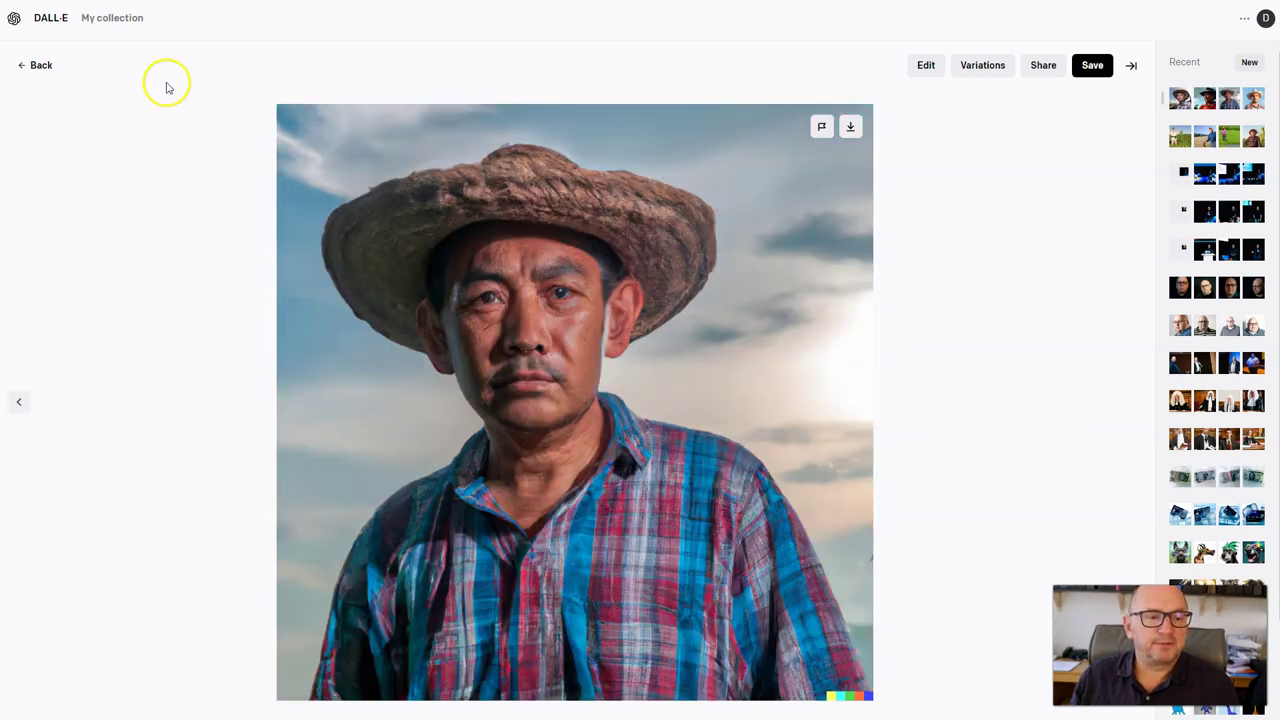
click(37, 64)
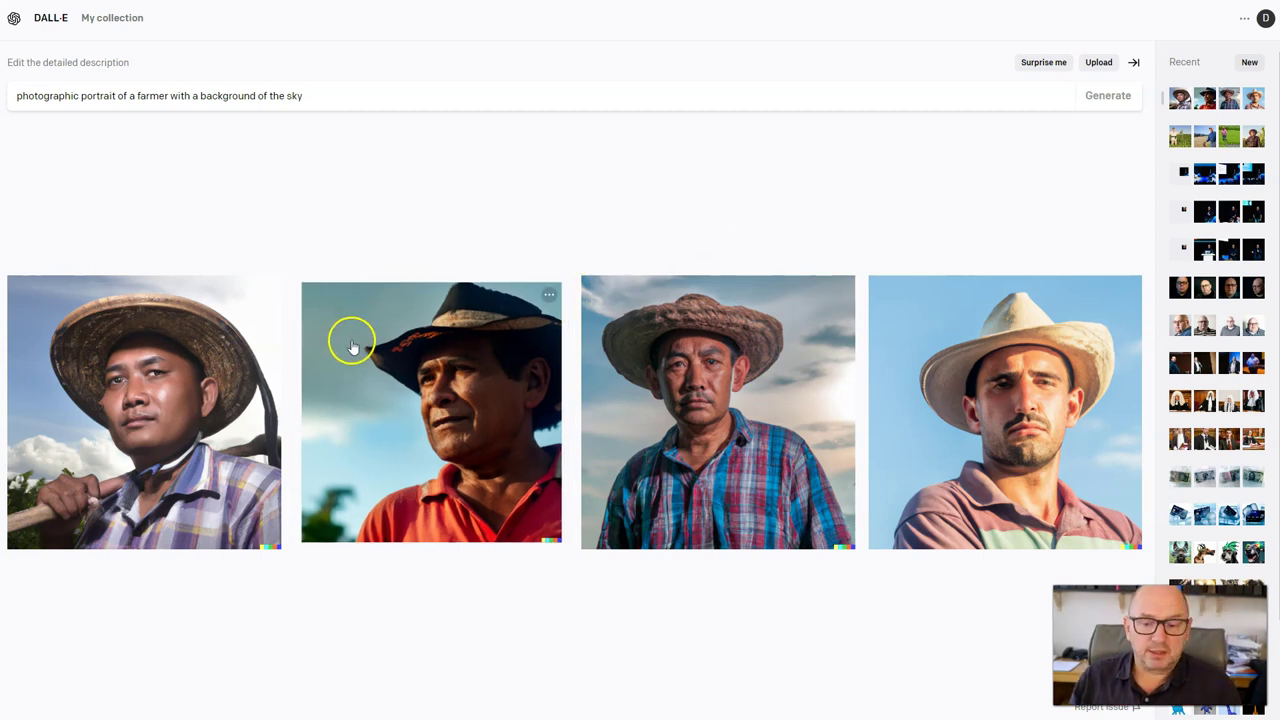
- Open the fourth portrait, the farmer in the pale cowboy hat, at full size
click(1018, 447)
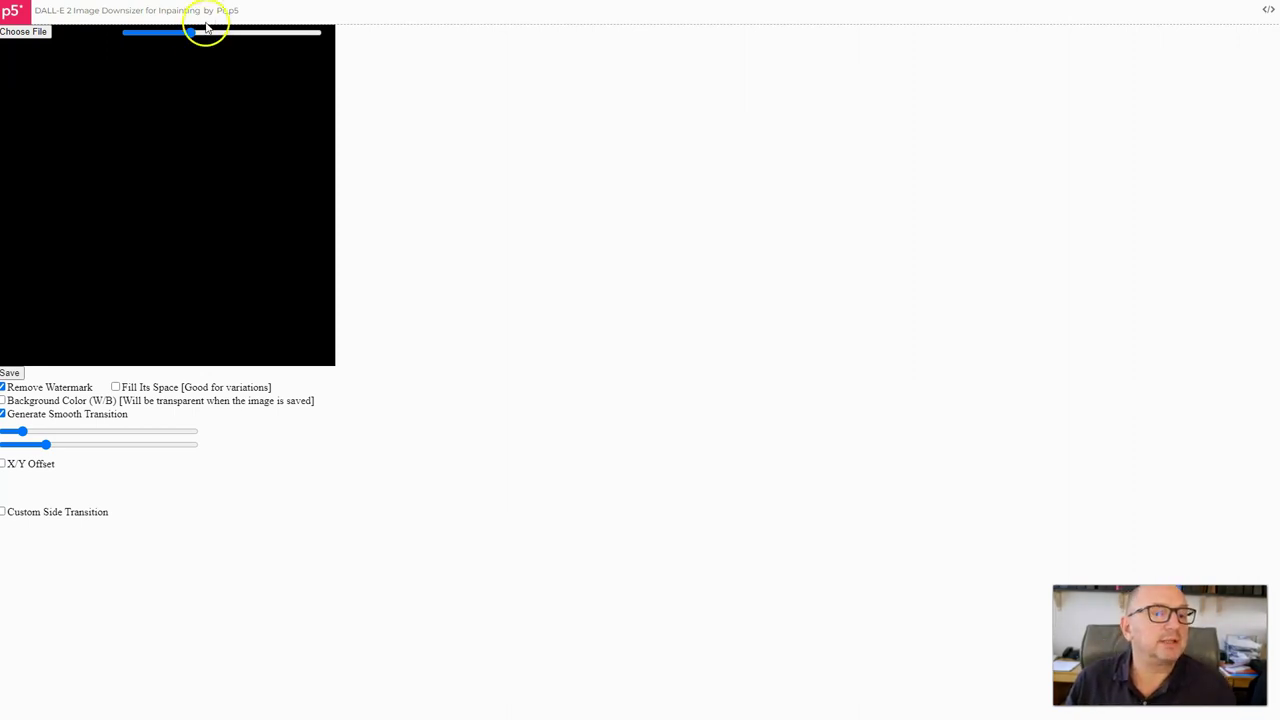
- Load the downloaded DALL-E cowboy-hat farmer PNG onto the downsizer's black canvas
click(34, 34)
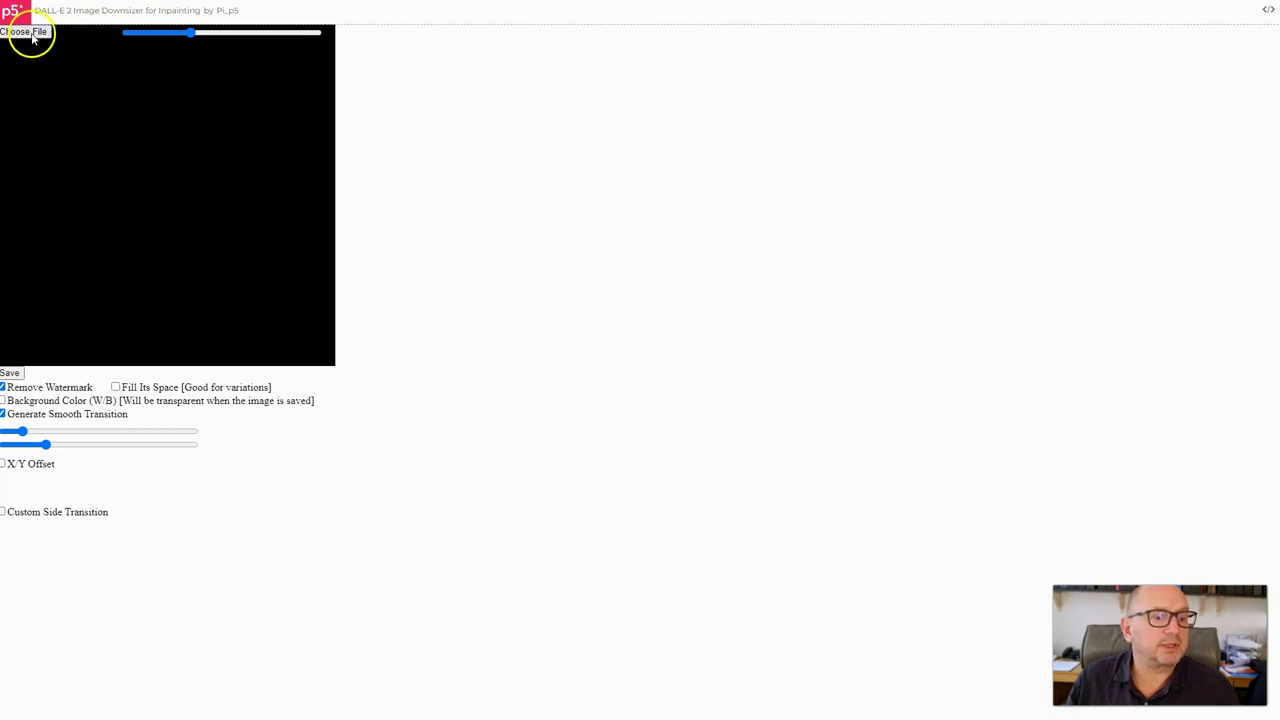
scroll(240, 190, down, 6)
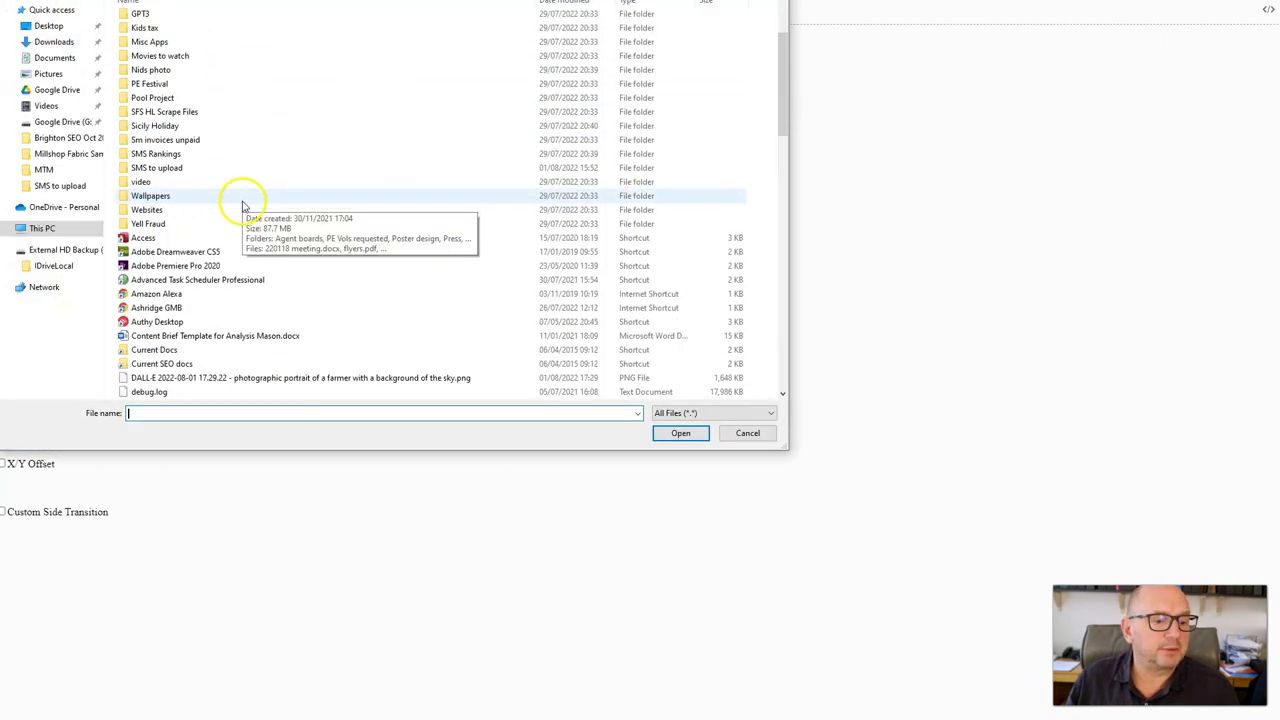
double_click(160, 251)
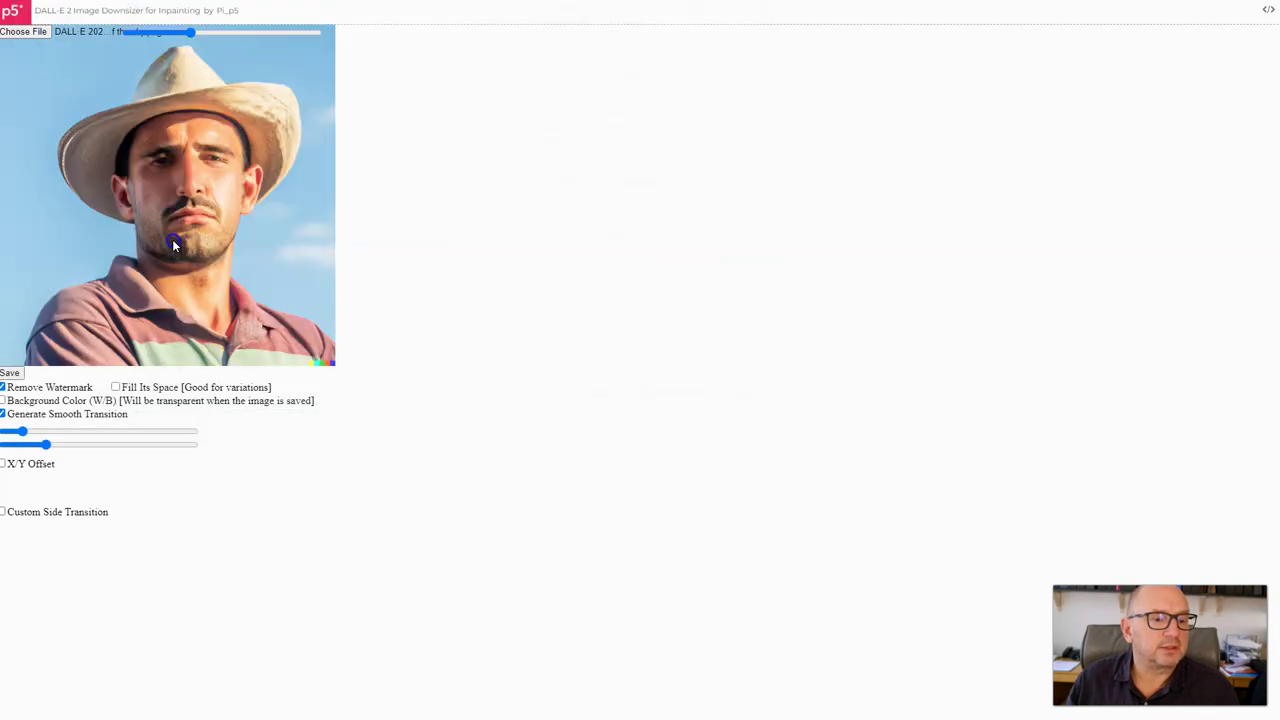
click(195, 35)
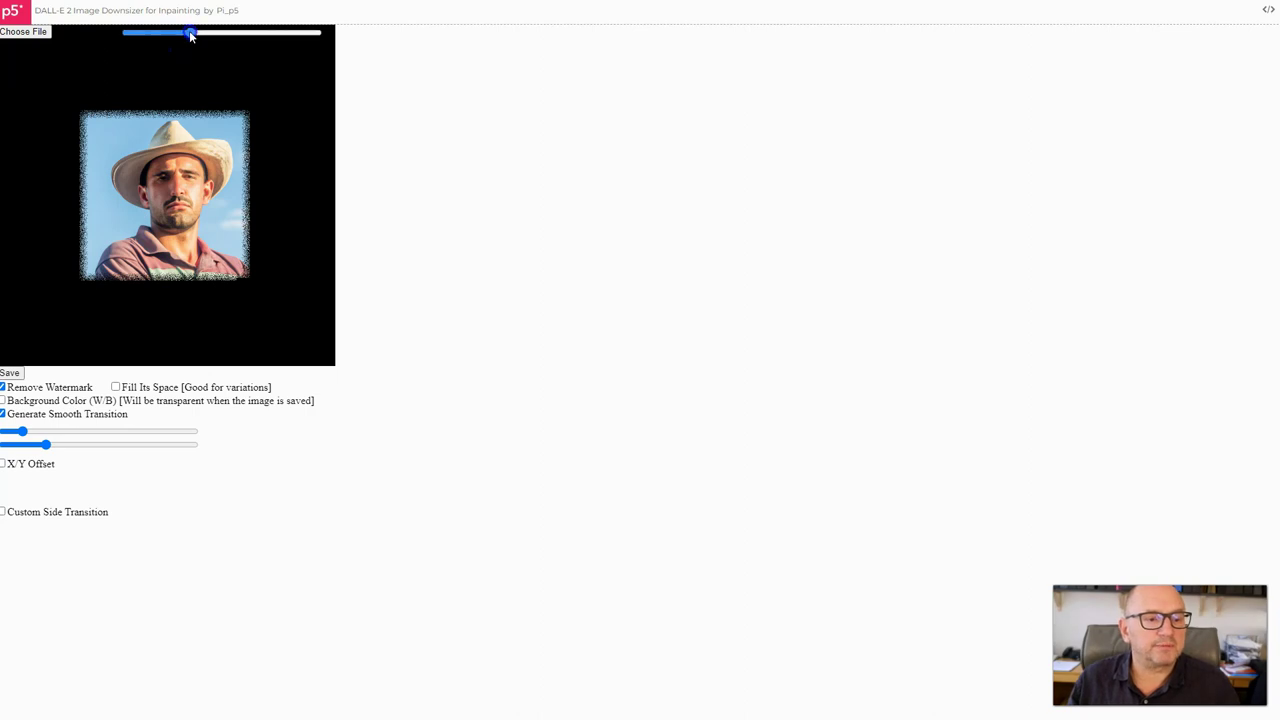
- Shrink the portrait with the scale slider, enable X/Y Offset and move it higher
drag(190, 33, 244, 31)
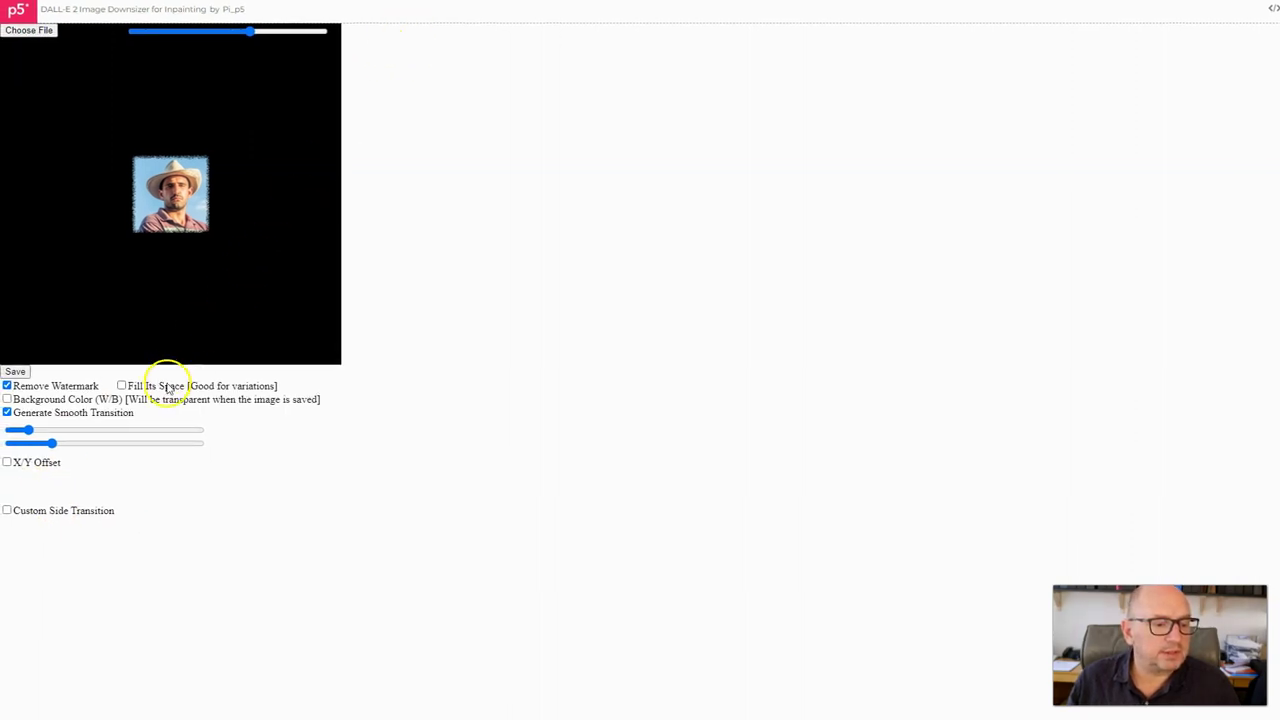
click(8, 463)
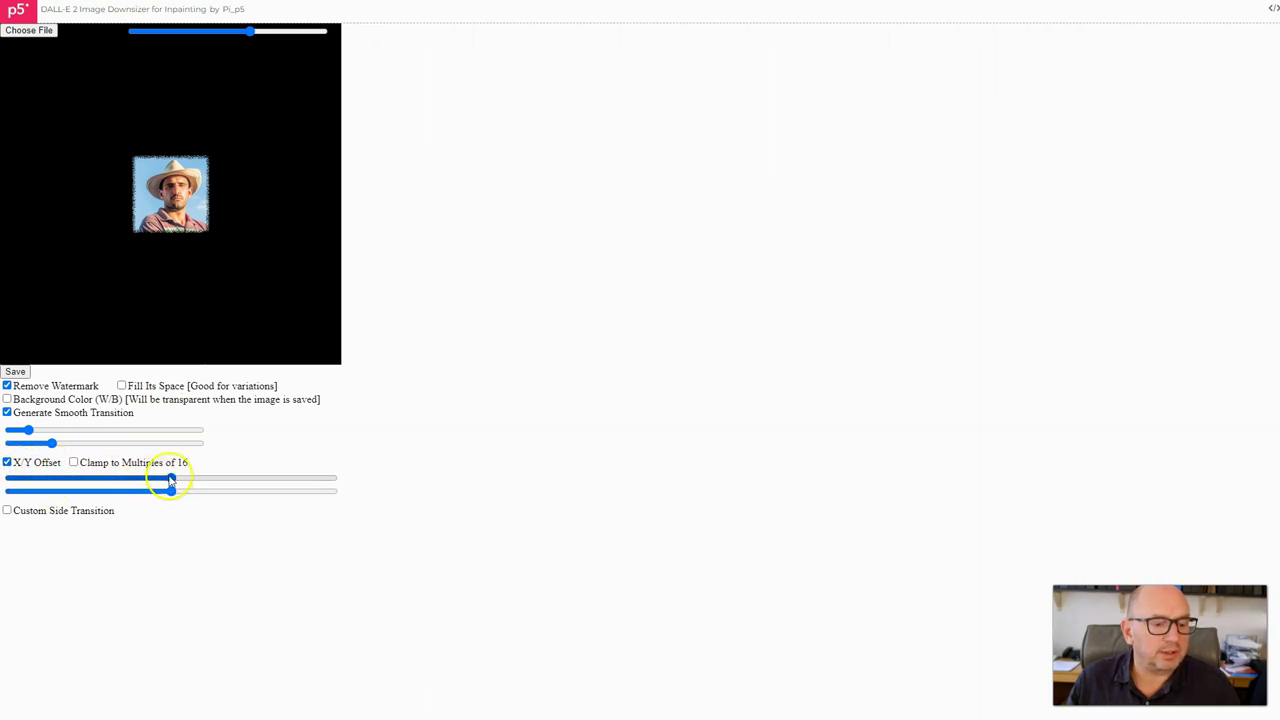
drag(172, 481, 151, 507)
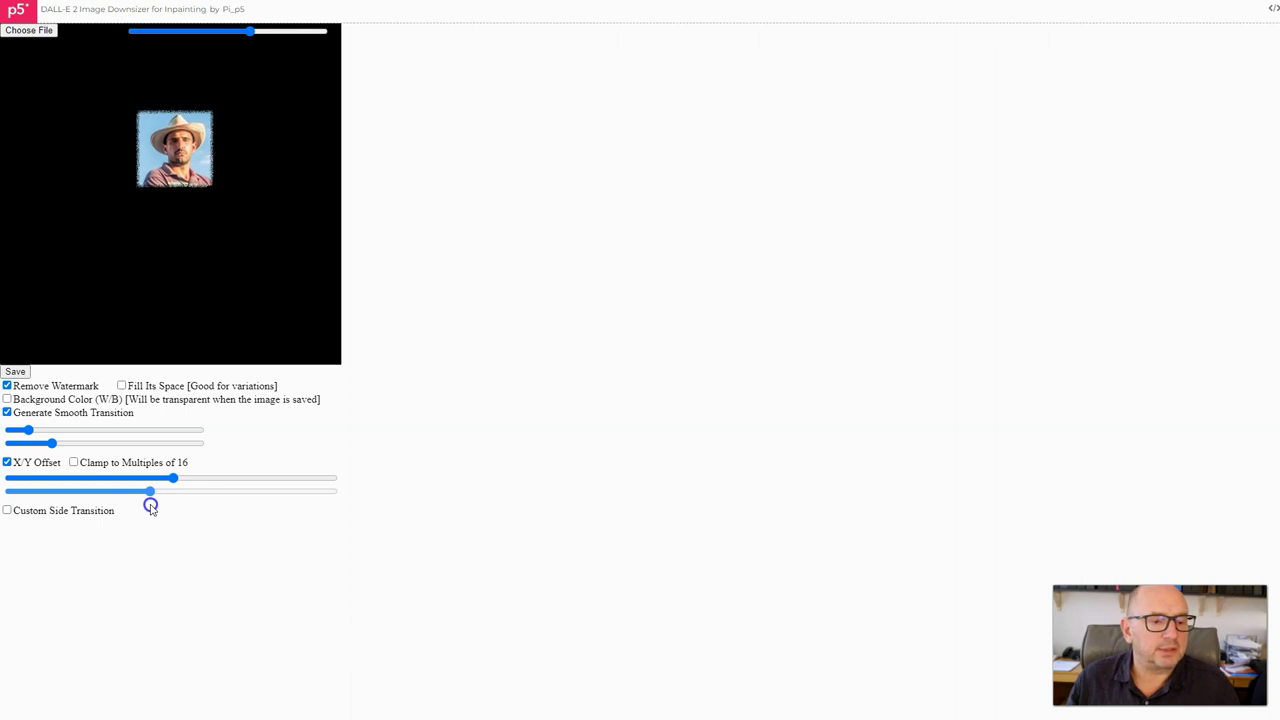
- Tick Background Color (W/B) so the saved background is transparent
click(7, 399)
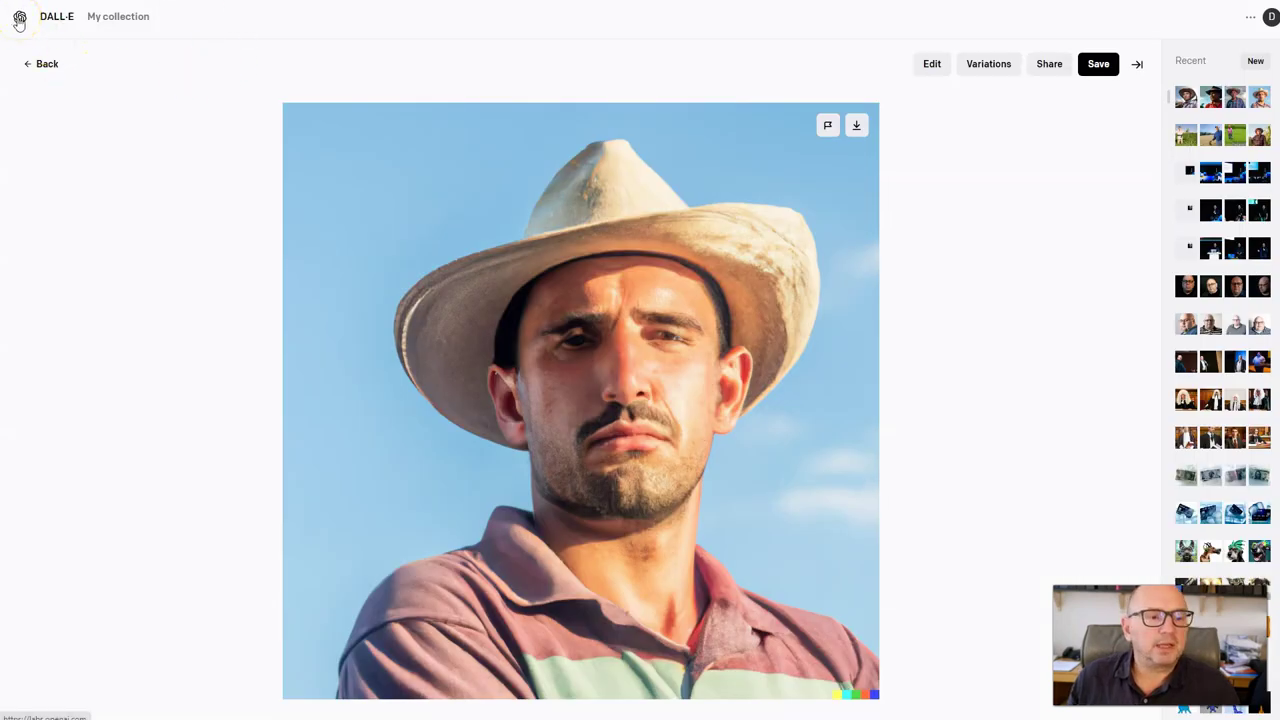
- Upload the RESIZED farmer PNG with a full square crop and open it in the editor
click(19, 20)
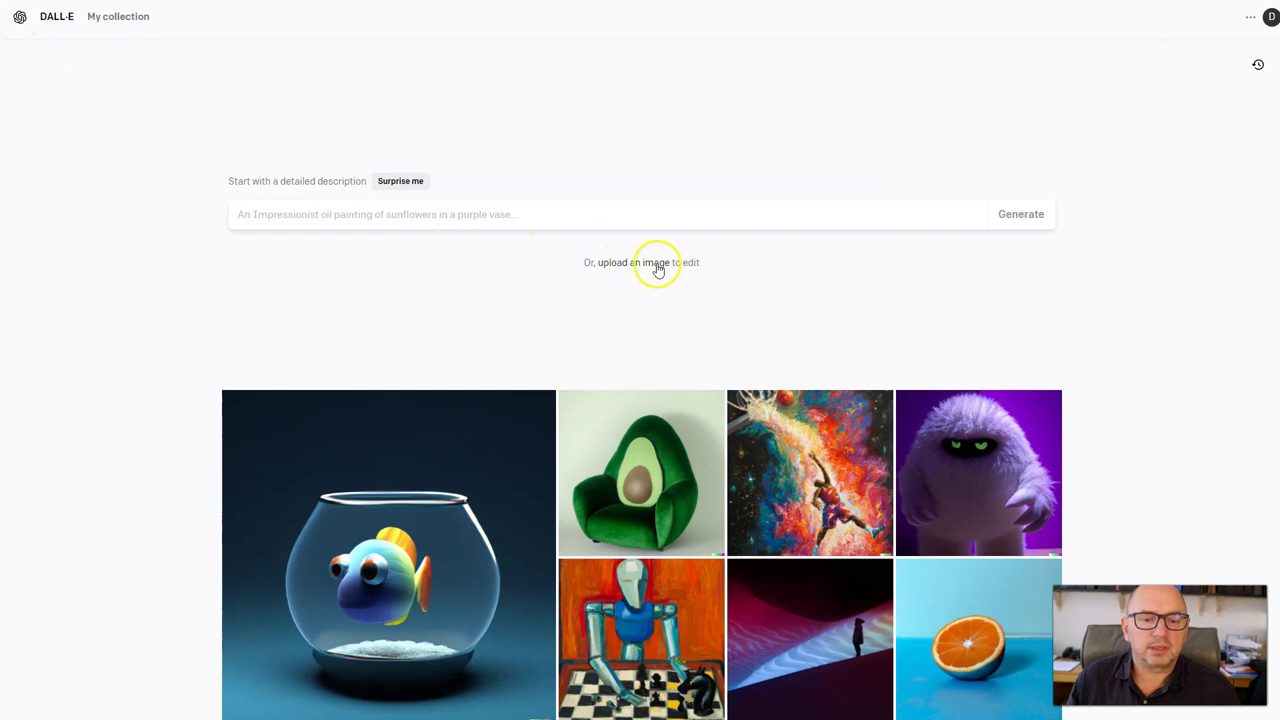
click(617, 262)
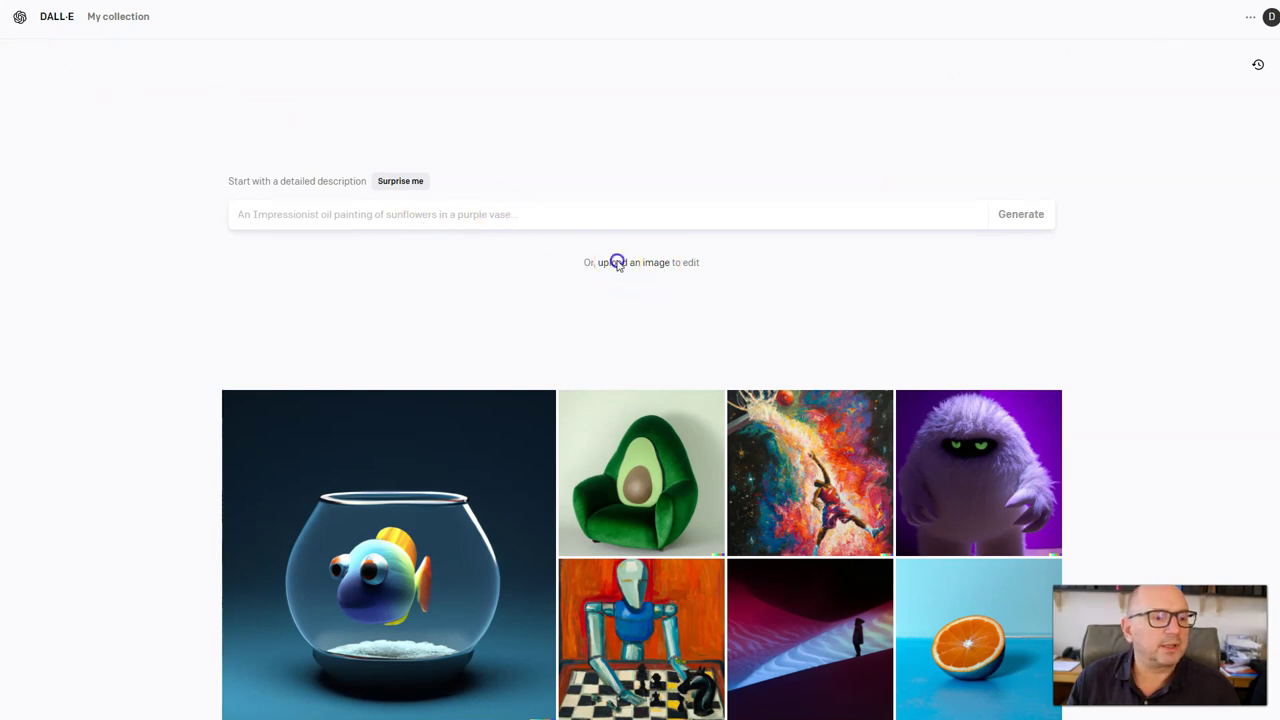
scroll(265, 215, down, 5)
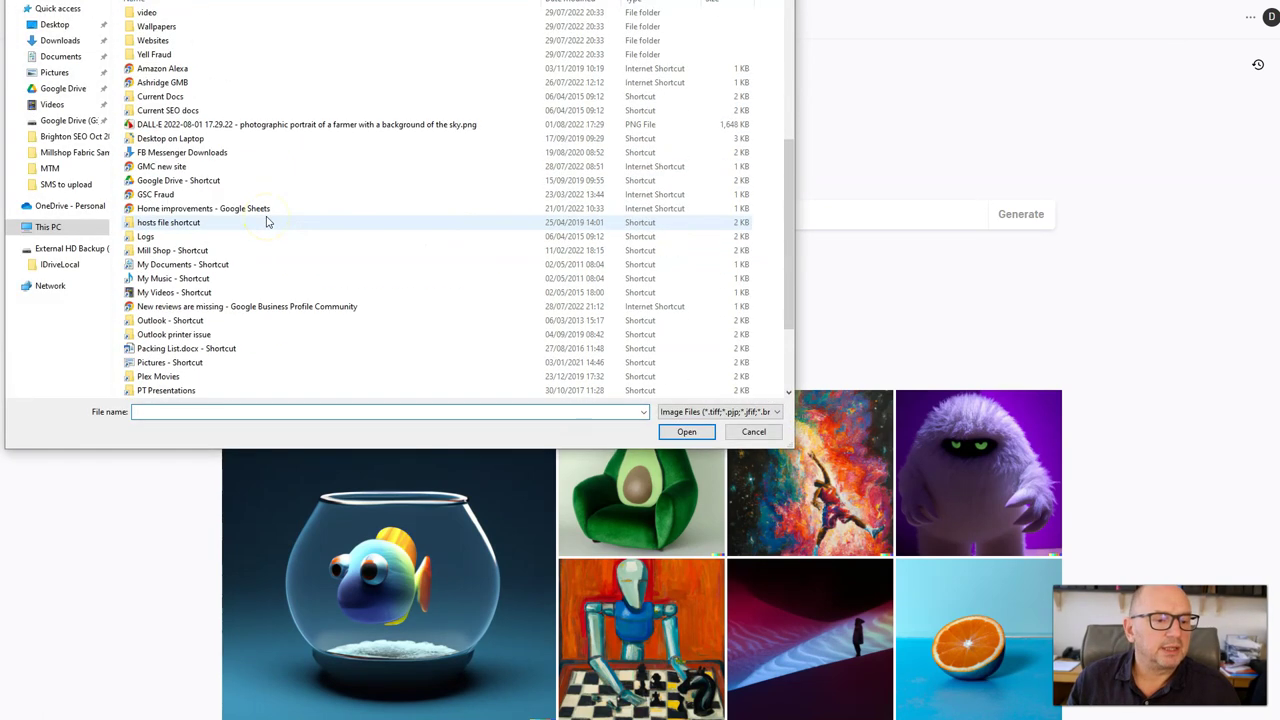
scroll(210, 322, down, 2)
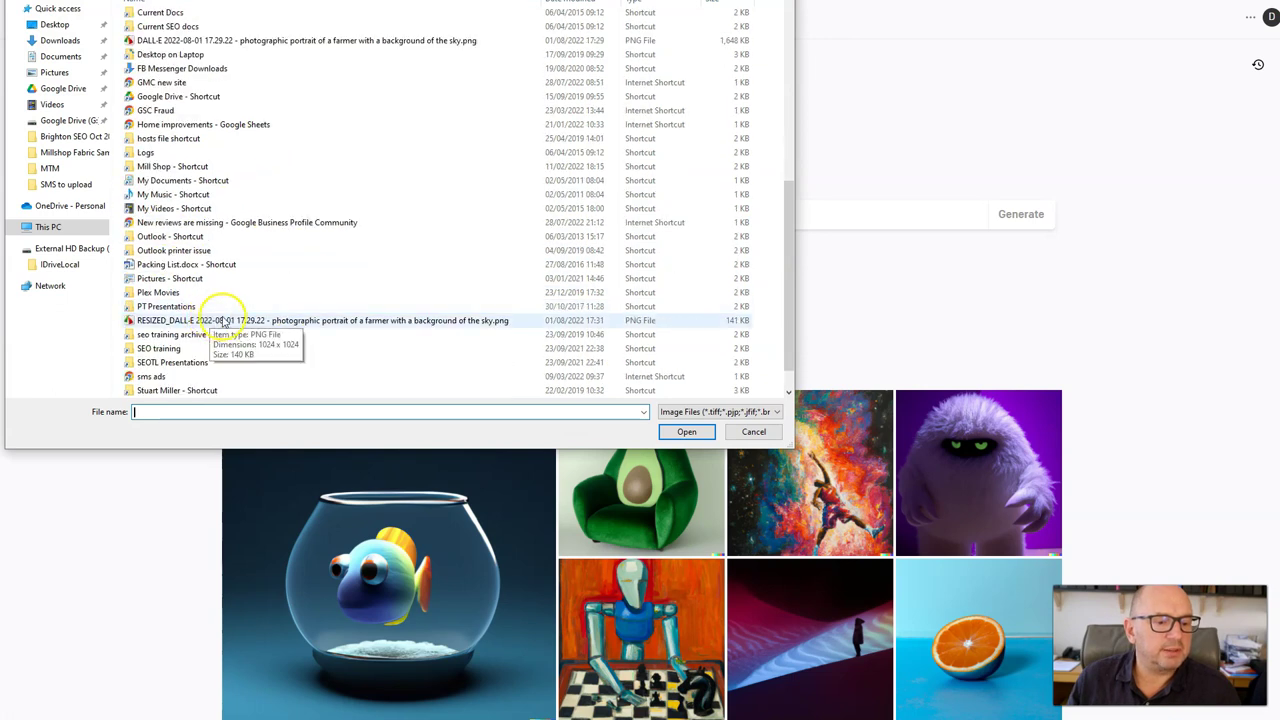
double_click(210, 320)
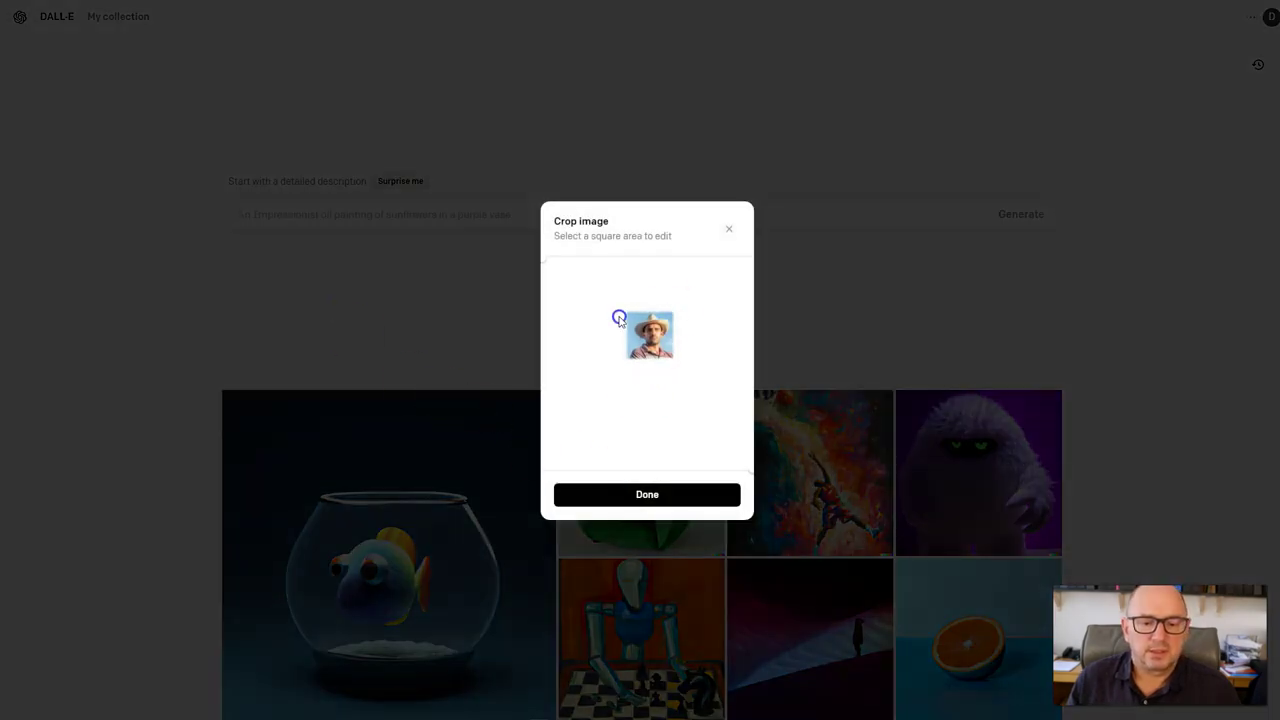
click(655, 491)
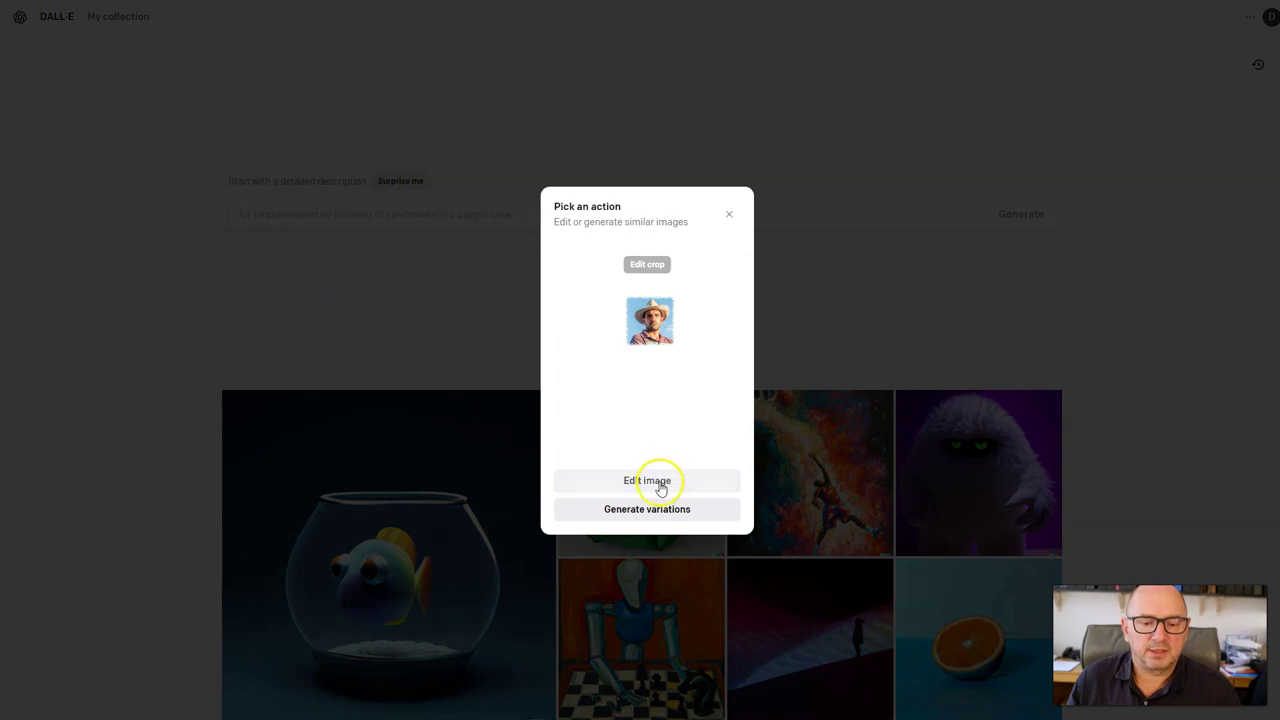
click(655, 483)
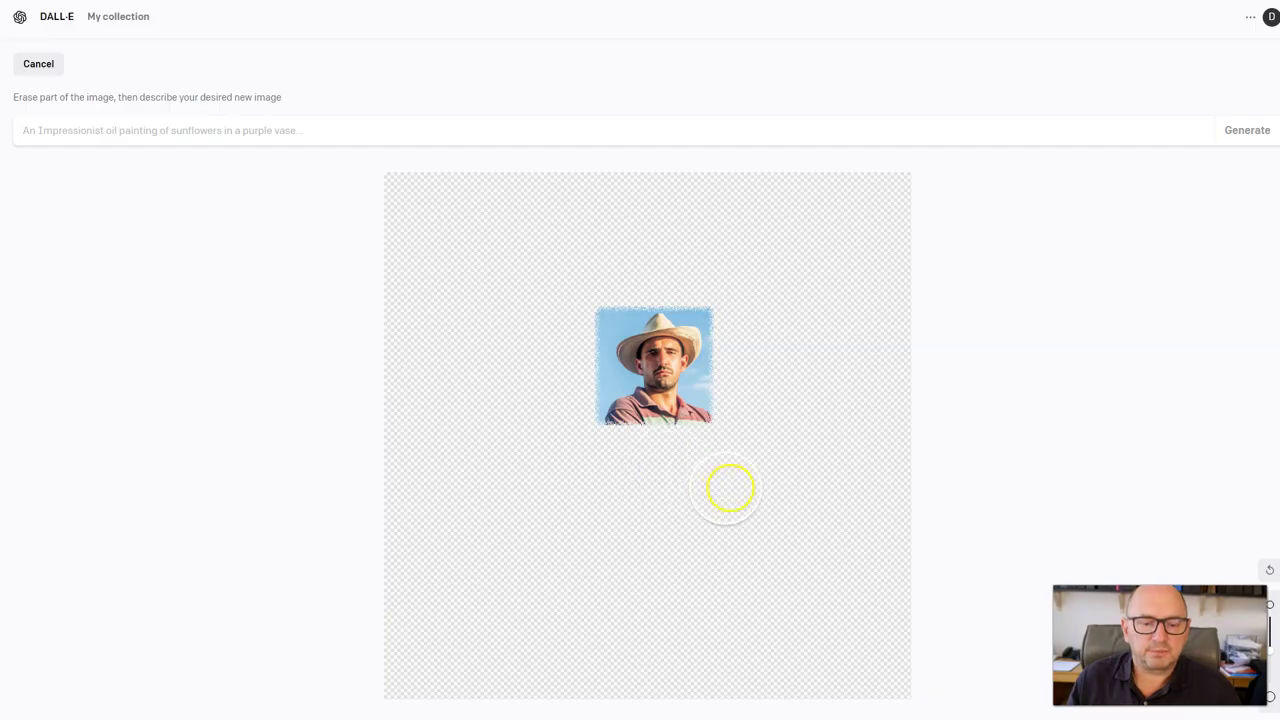
- Enter 'A photograph of a farmer standing in a field of sunflowers' and try the eraser around the portrait
click(160, 132)
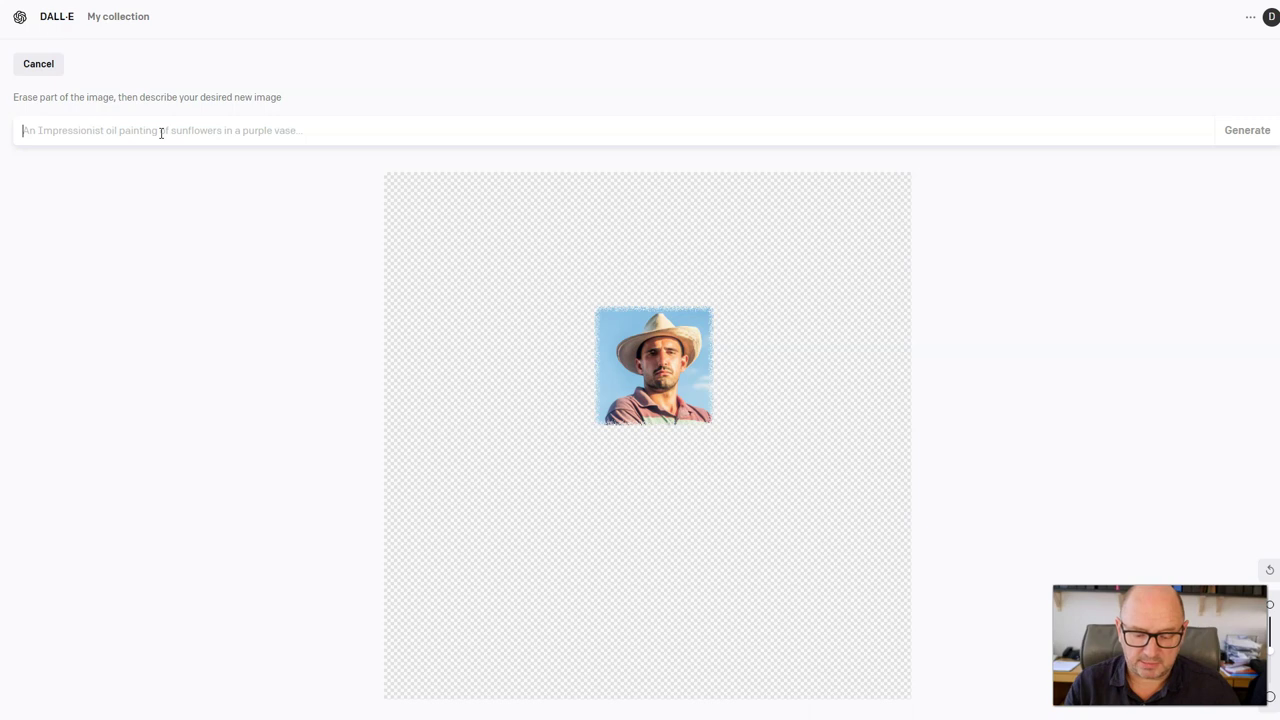
text(A)
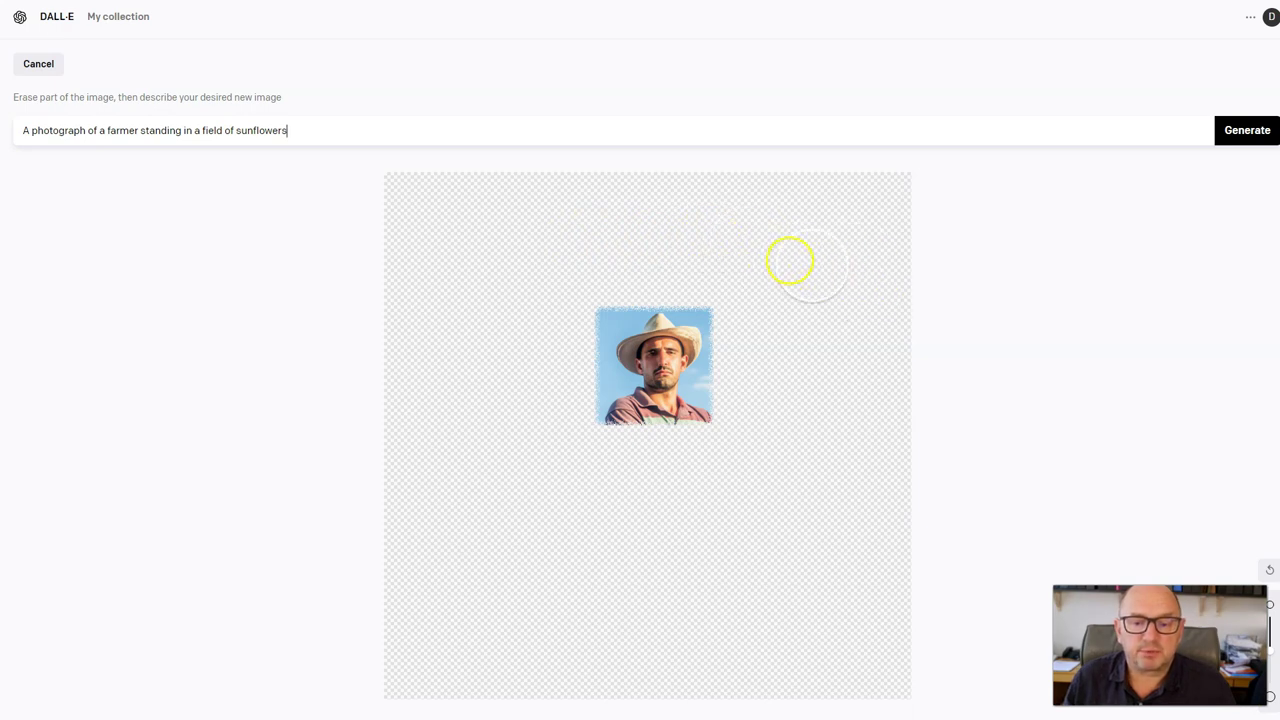
click(805, 252)
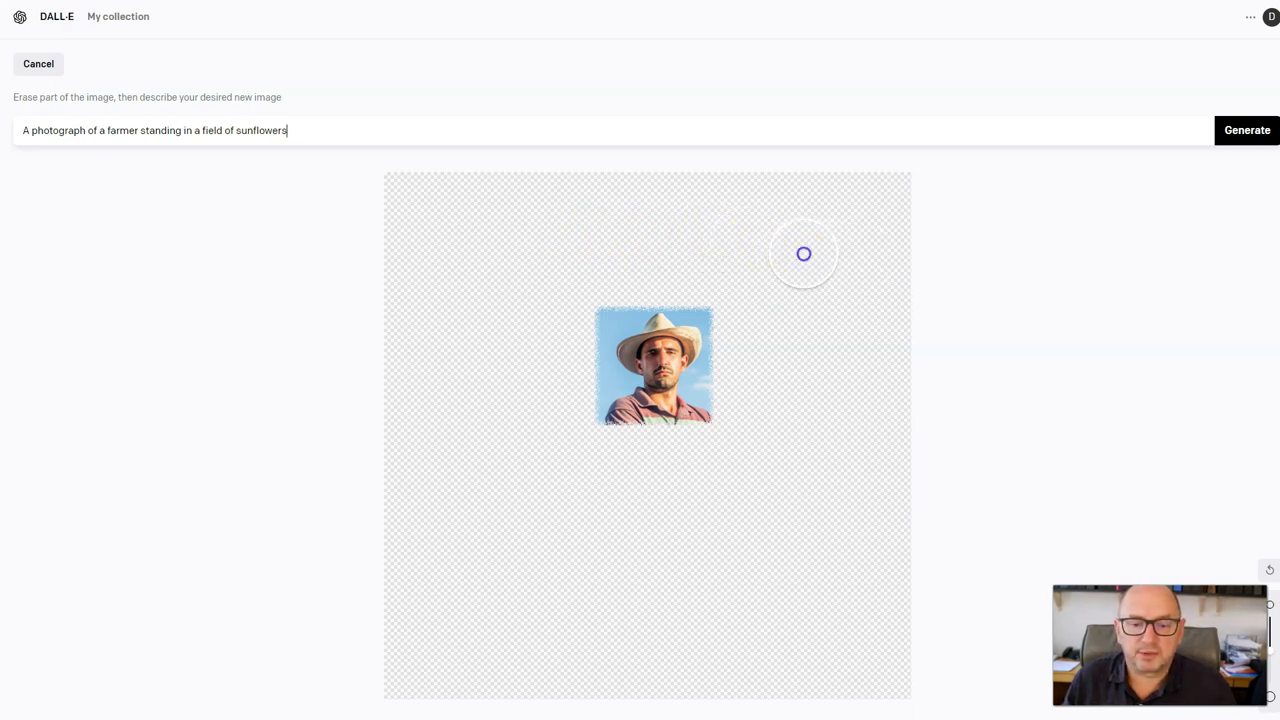
click(497, 263)
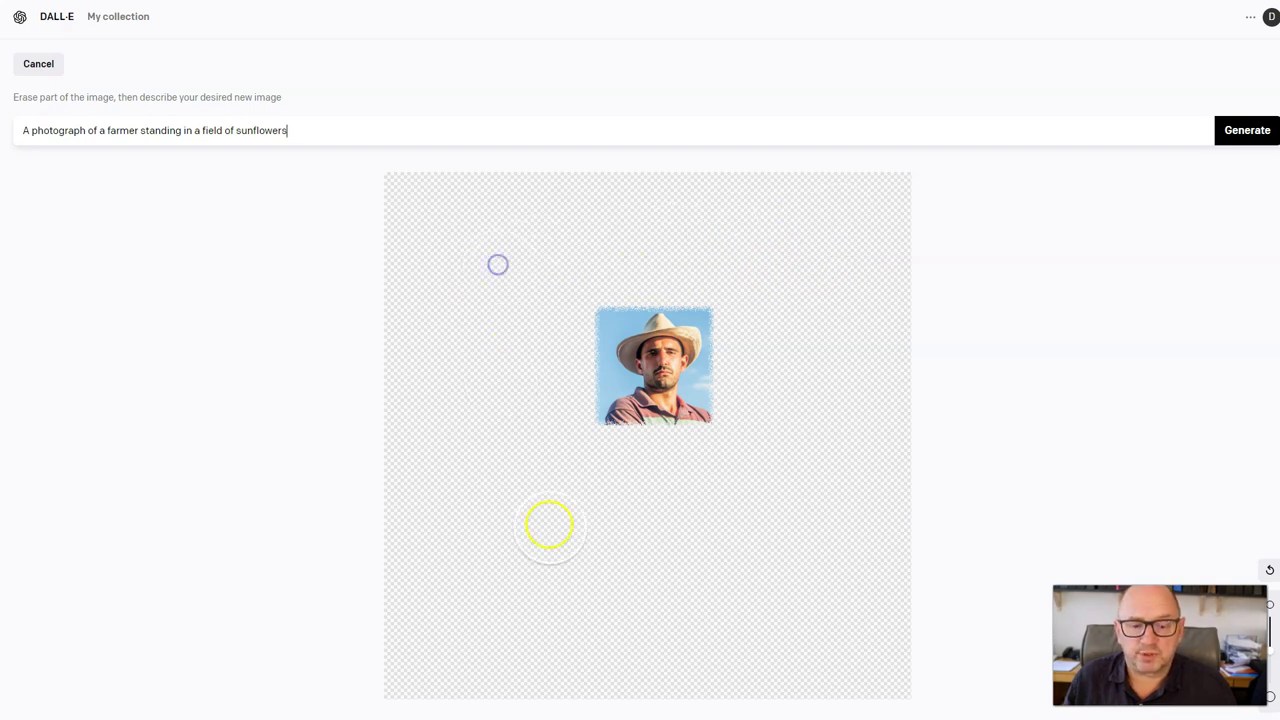
click(609, 571)
click(804, 537)
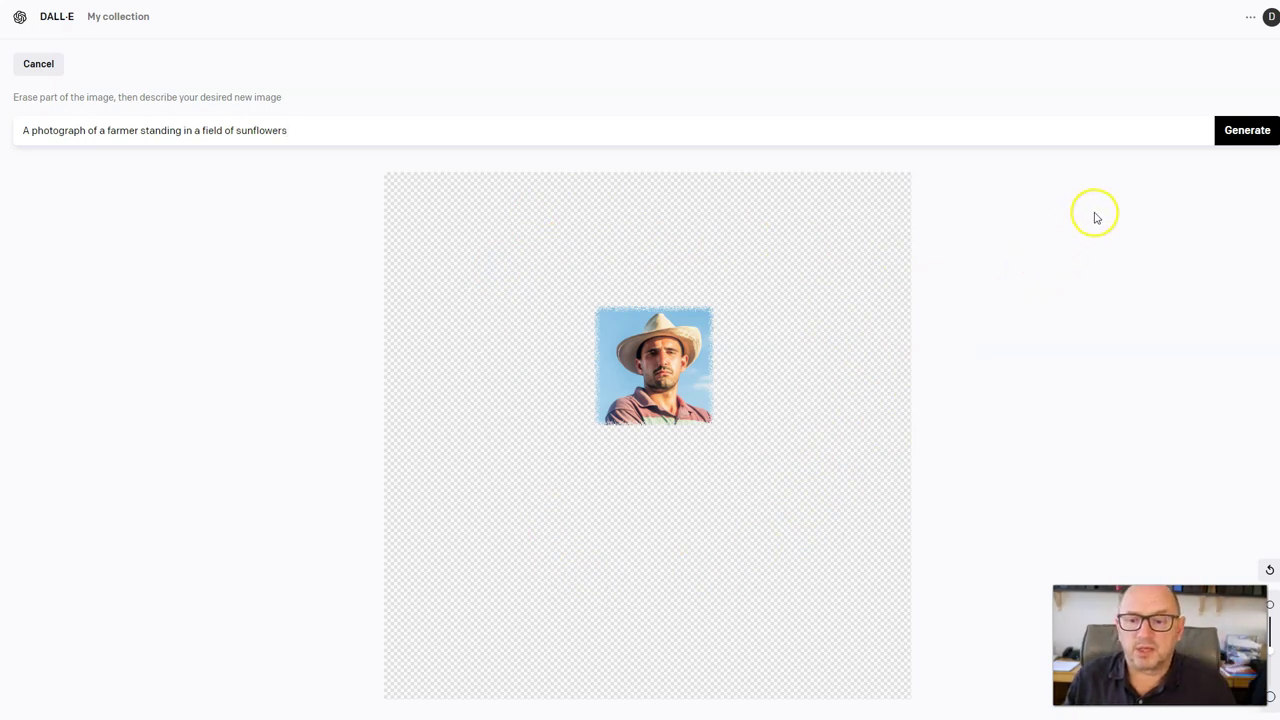
- Generate the sunflower-field outpaintings and browse to the green-overalls farmer result
click(1249, 134)
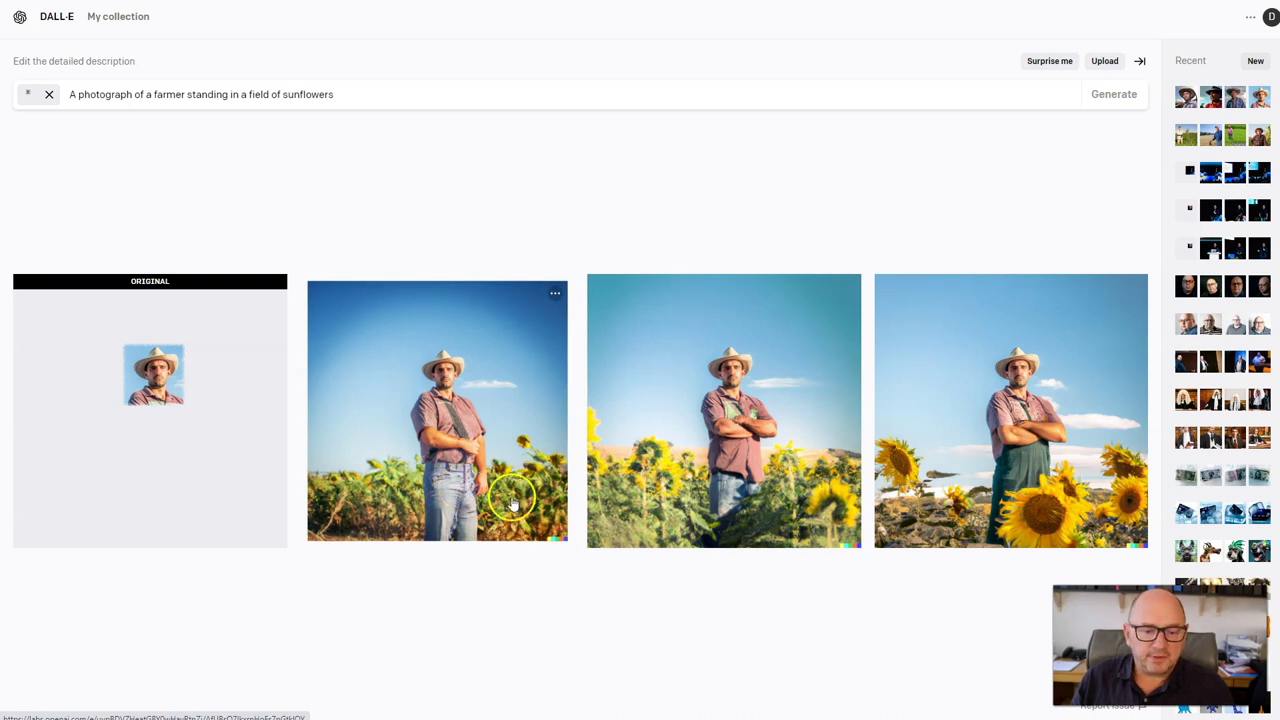
click(462, 495)
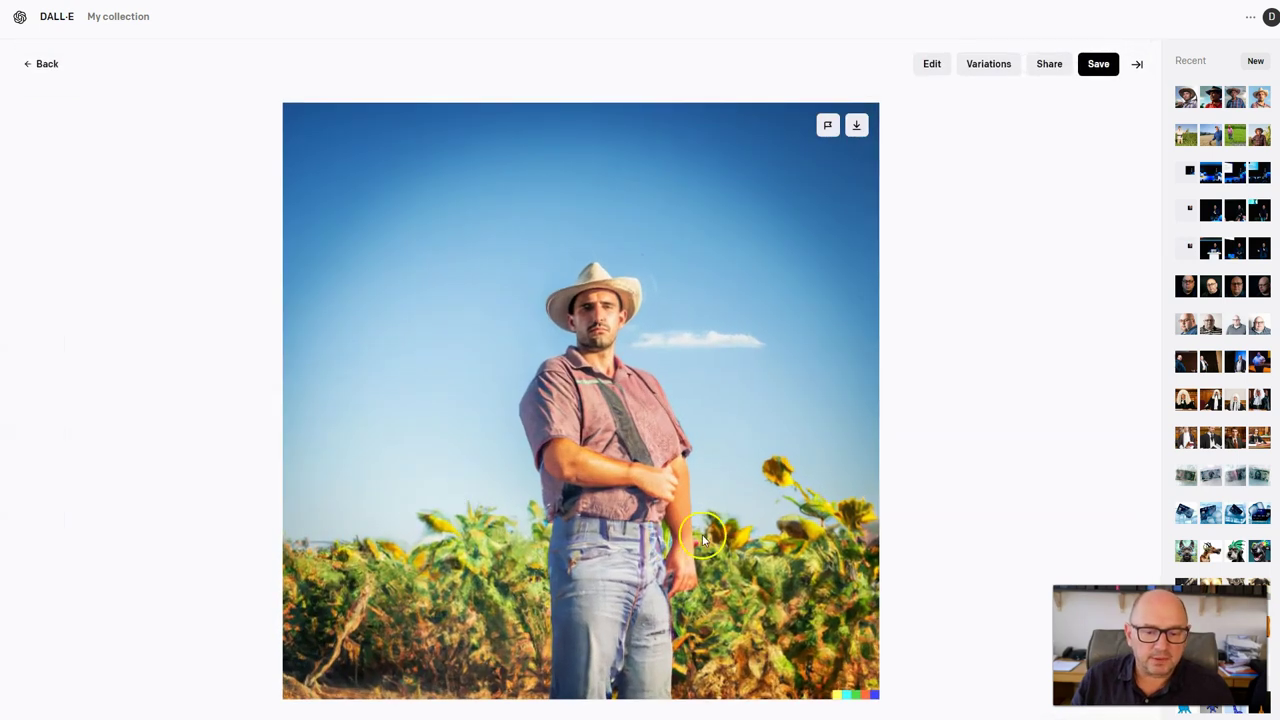
click(1140, 401)
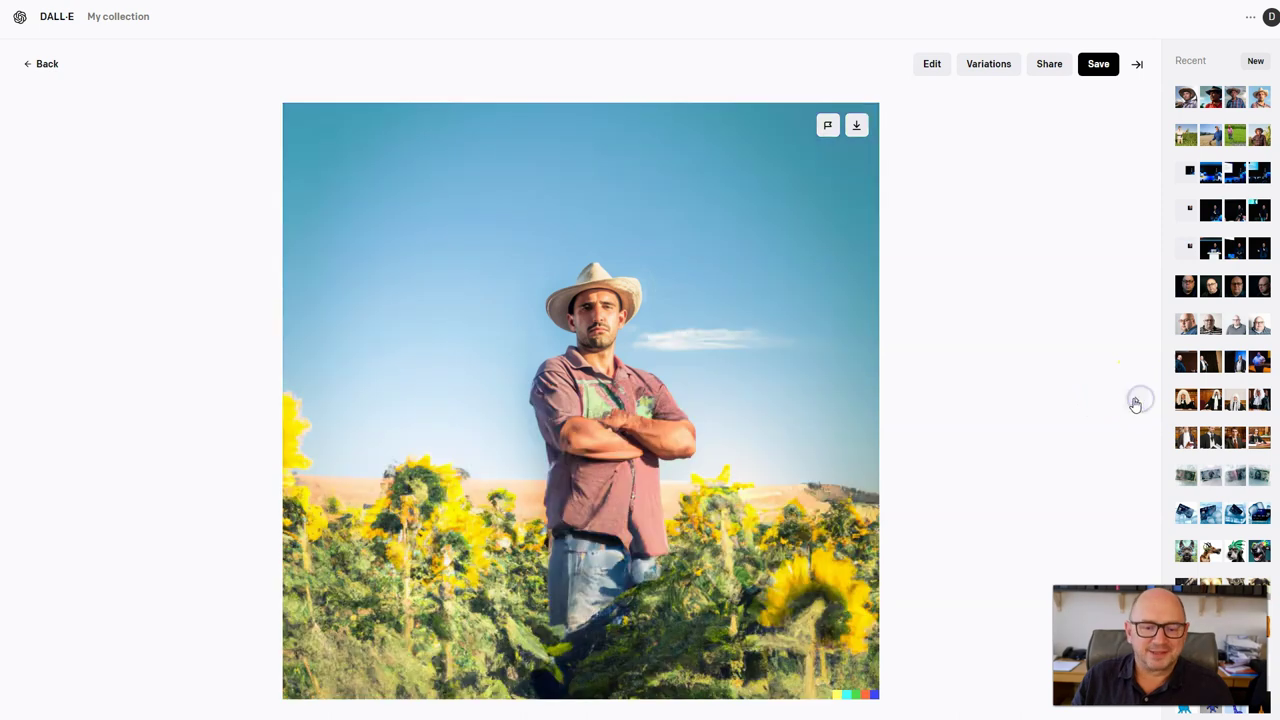
click(1137, 405)
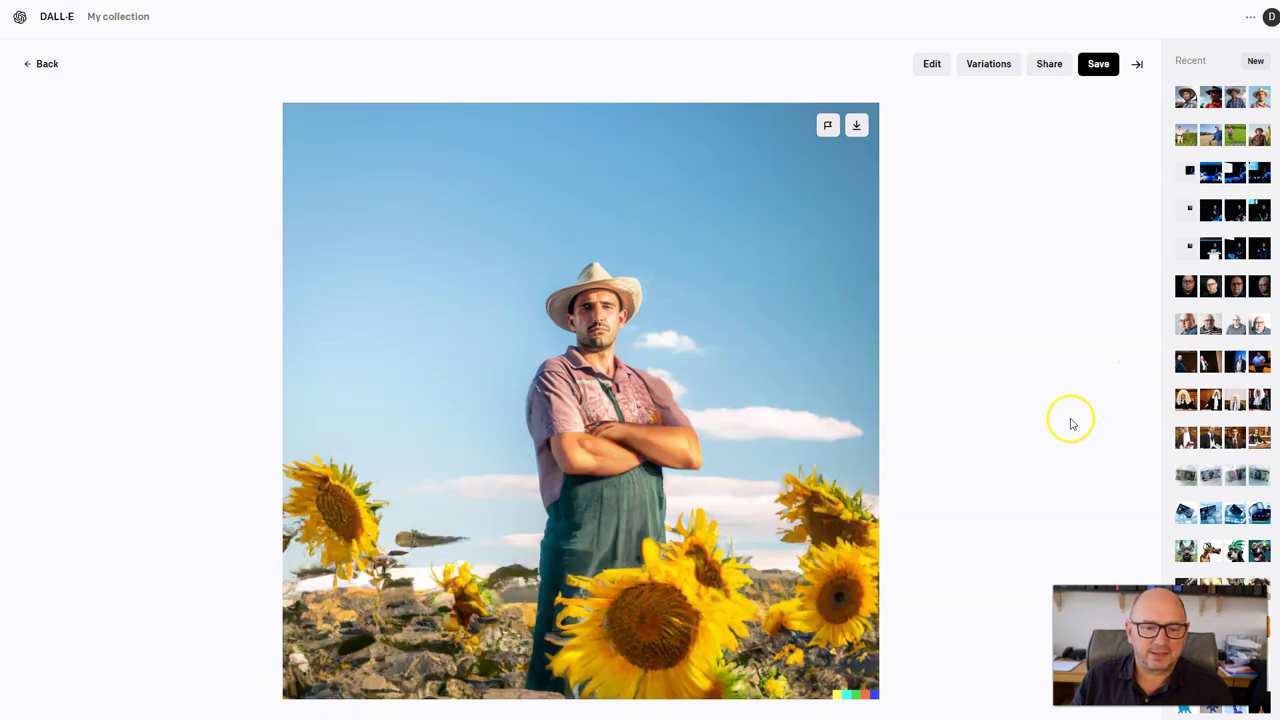